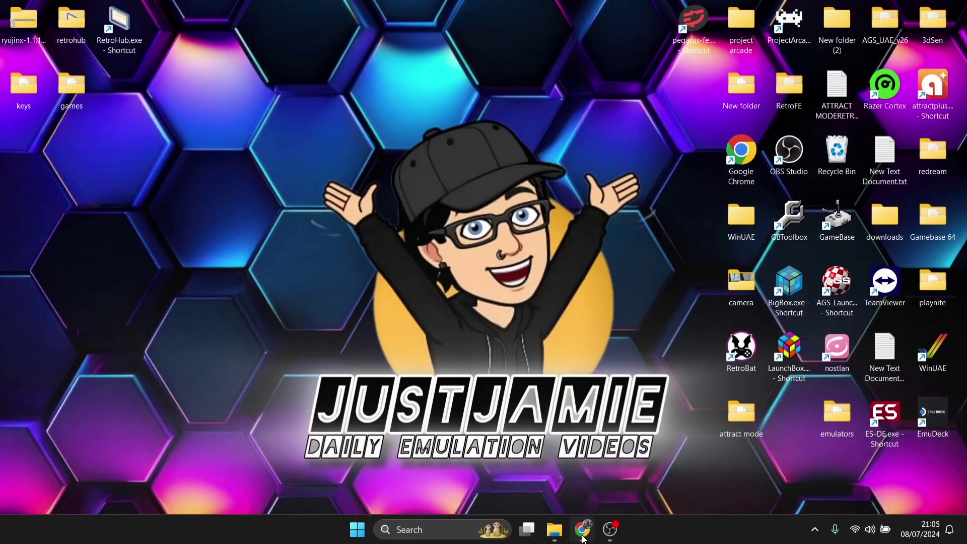
# Download the Windows build of Ryujinx 1.1.1343 from ryujinx.org and open the publish folder inside its zip archive on the desktop.
pyautogui.click(583, 533)
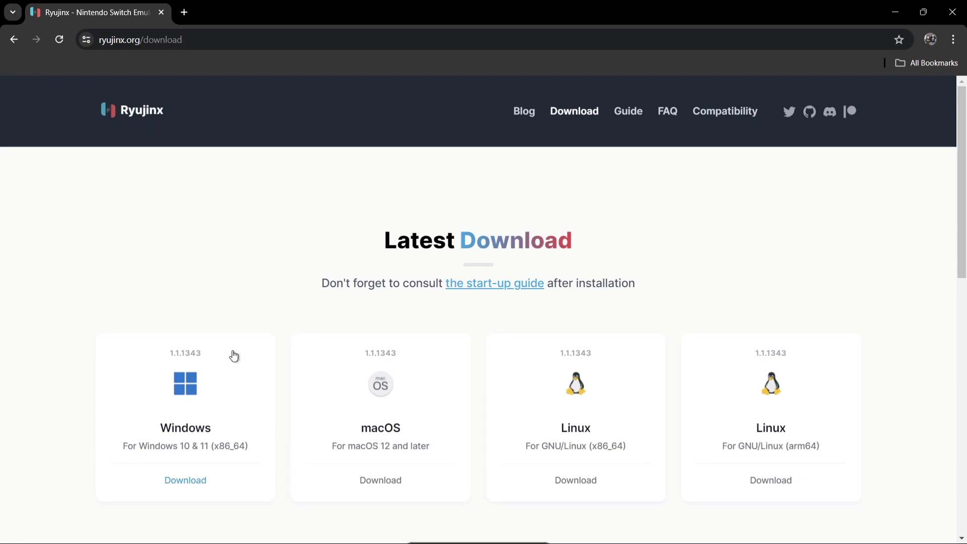
pyautogui.click(178, 479)
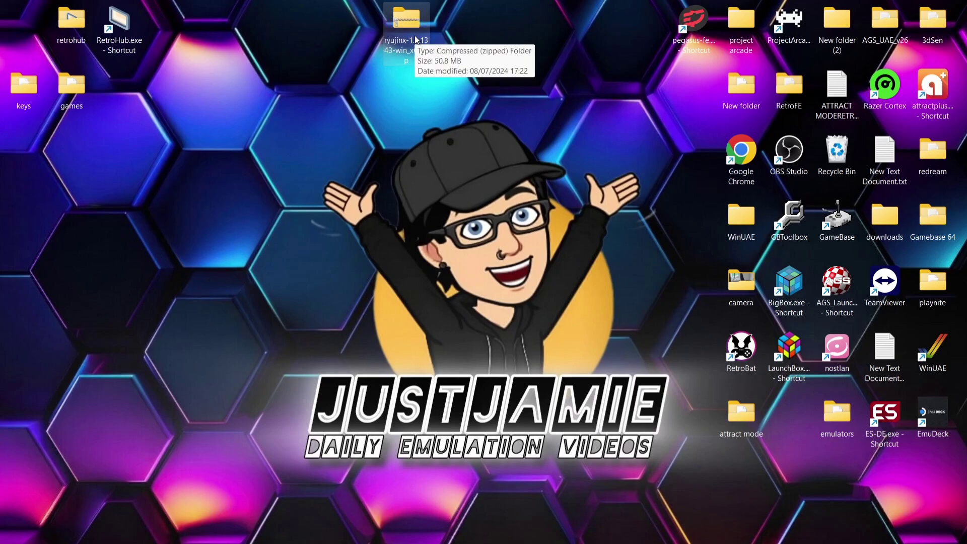
pyautogui.doubleClick(416, 39)
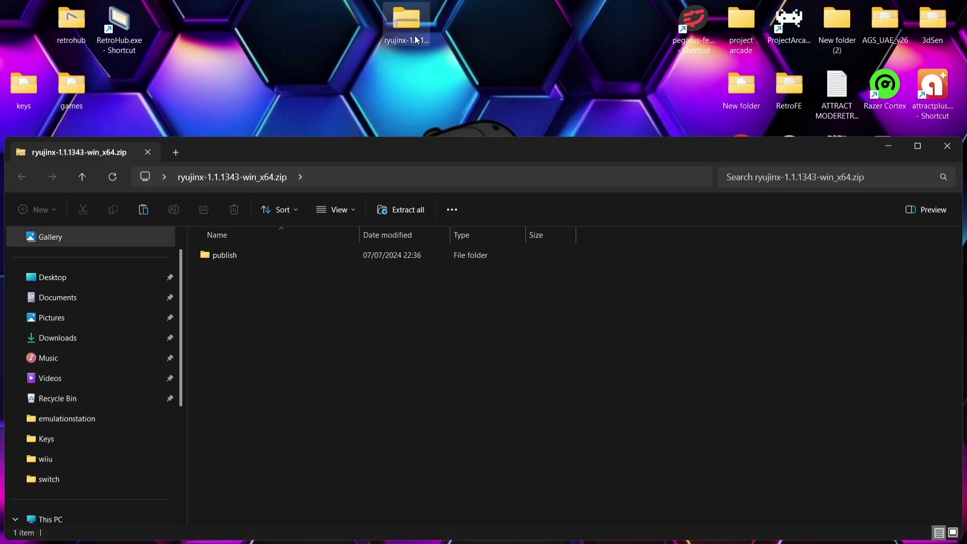
pyautogui.moveTo(294, 159); pyautogui.dragTo(611, 141)
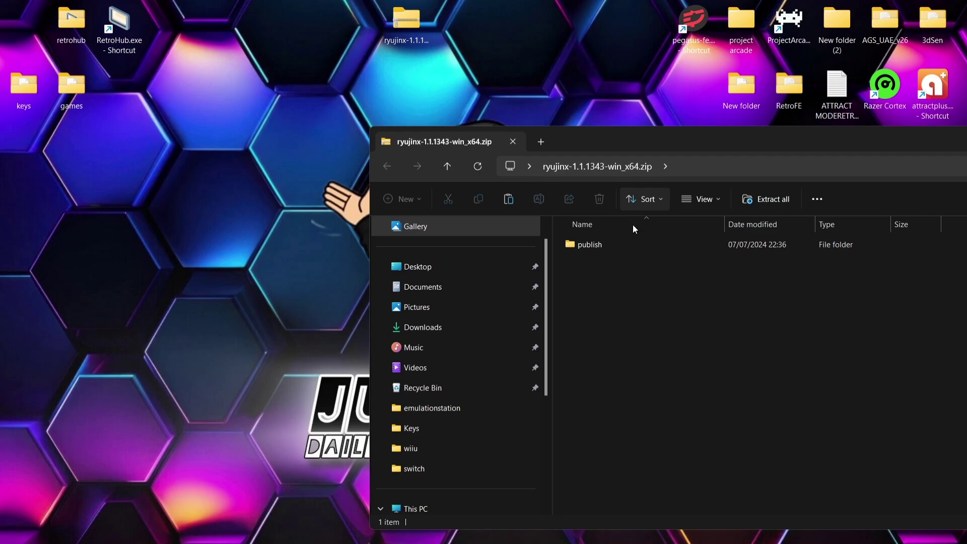
pyautogui.doubleClick(593, 245)
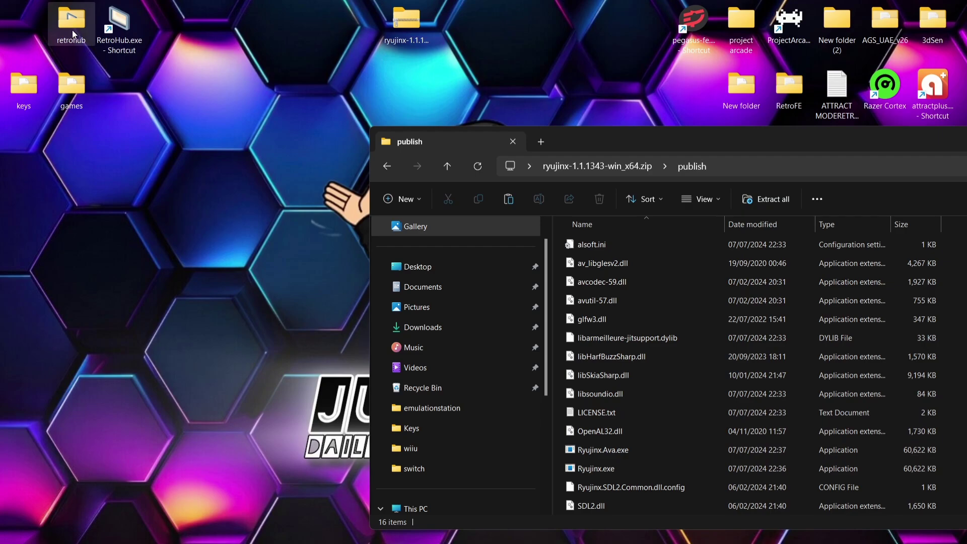
# Open the file location of the RetroHub shortcut and create a folder named "switch" in the retrohub folder.
pyautogui.rightClick(127, 33)
pyautogui.click(187, 134)
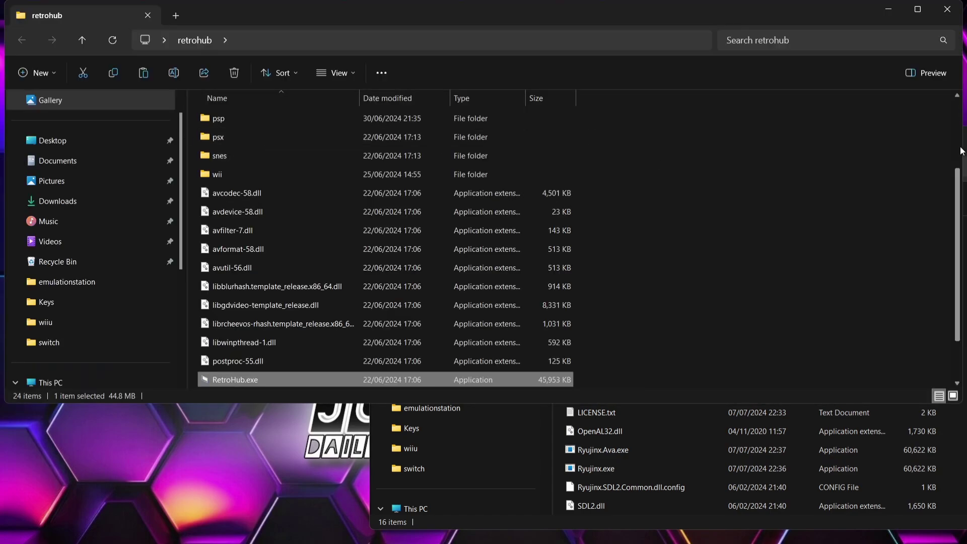
pyautogui.scroll(2, 959, 148)
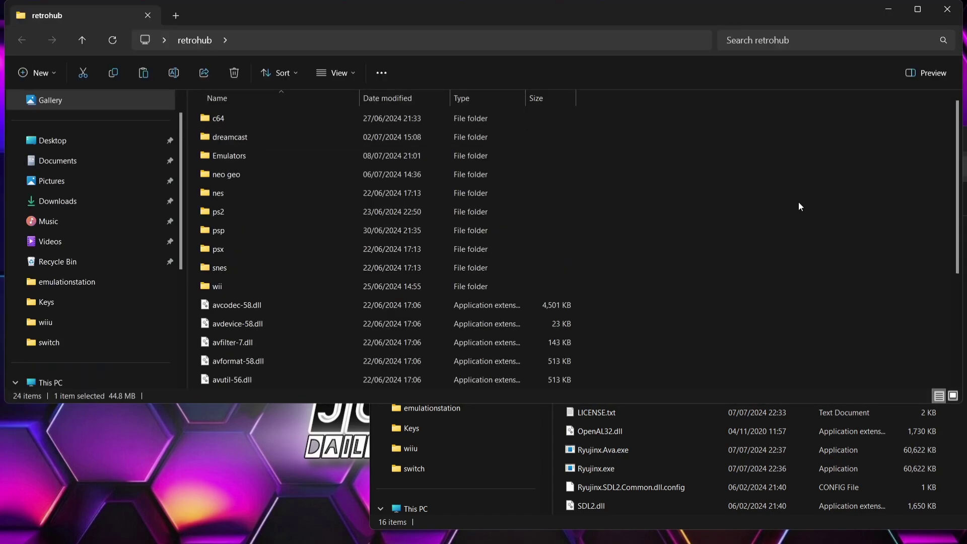
pyautogui.rightClick(730, 225)
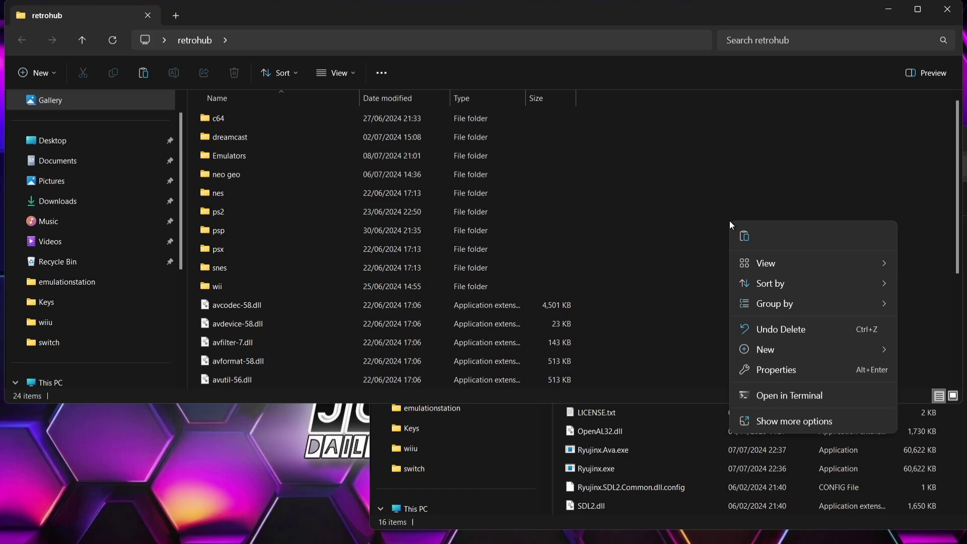
pyautogui.moveTo(757, 349)
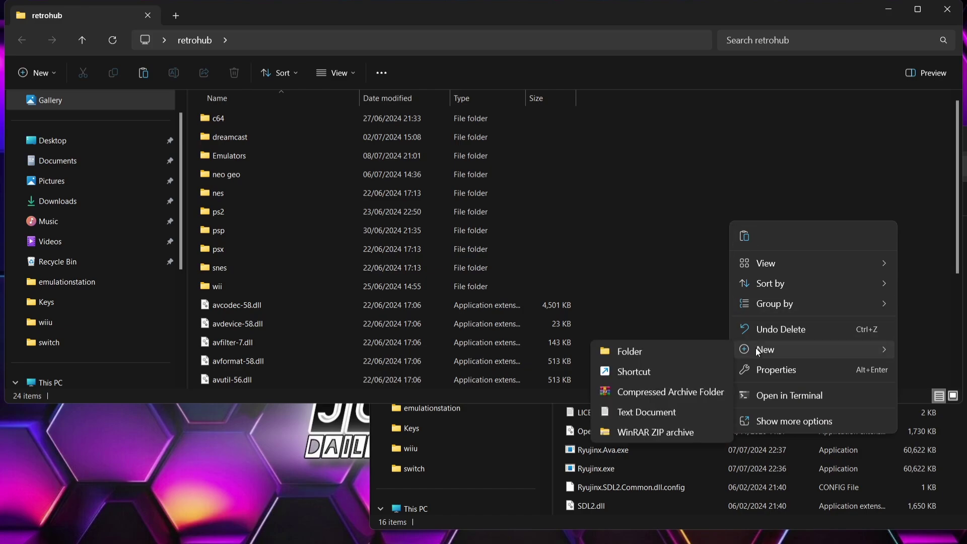
pyautogui.click(684, 346)
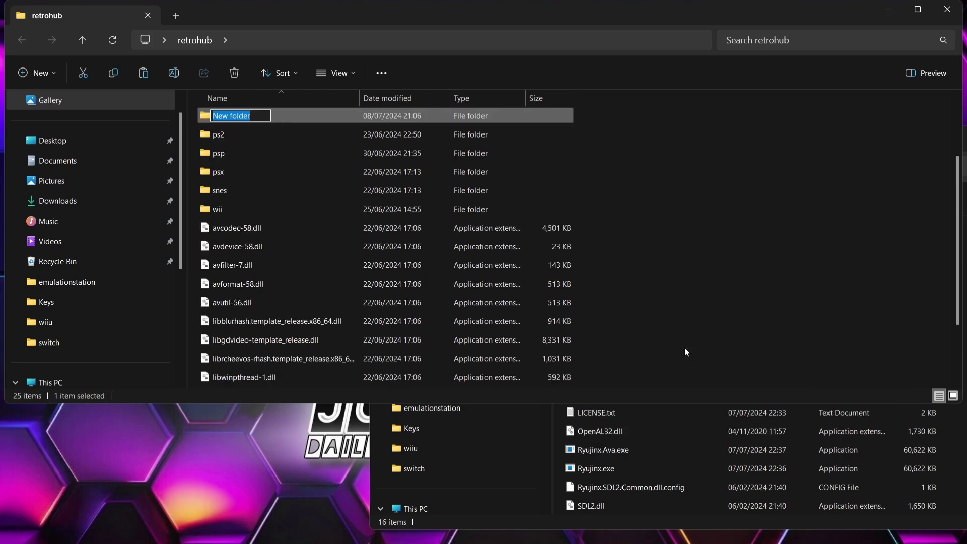
pyautogui.write('switch')
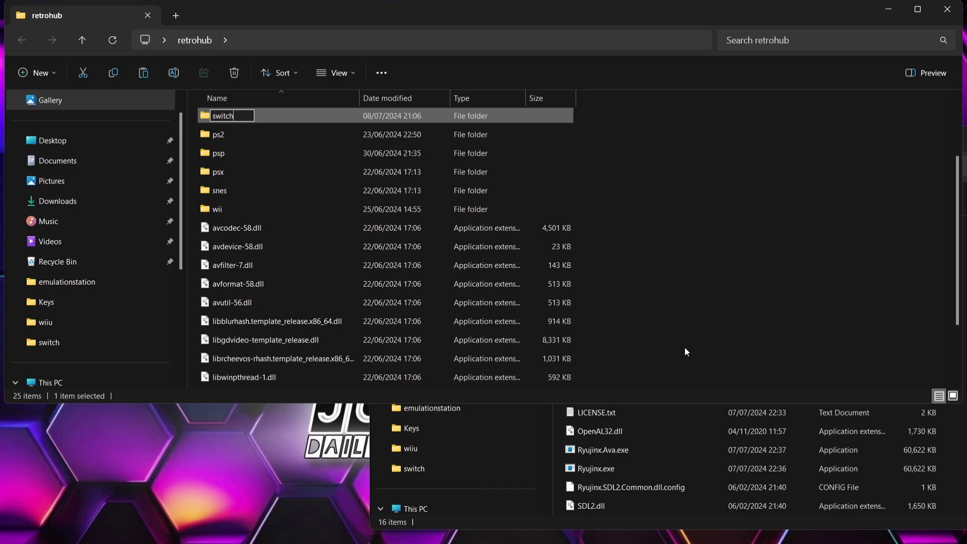
pyautogui.press('Return')
# Create a folder named "ryujinx" inside retrohub's Emulators folder.
pyautogui.scroll(2, 951, 140)
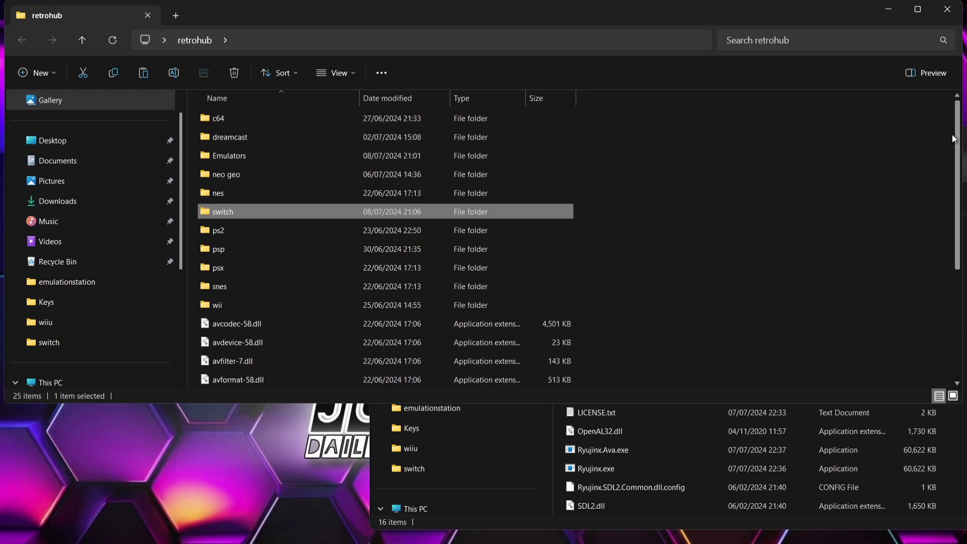
pyautogui.click(297, 158)
pyautogui.doubleClick(297, 156)
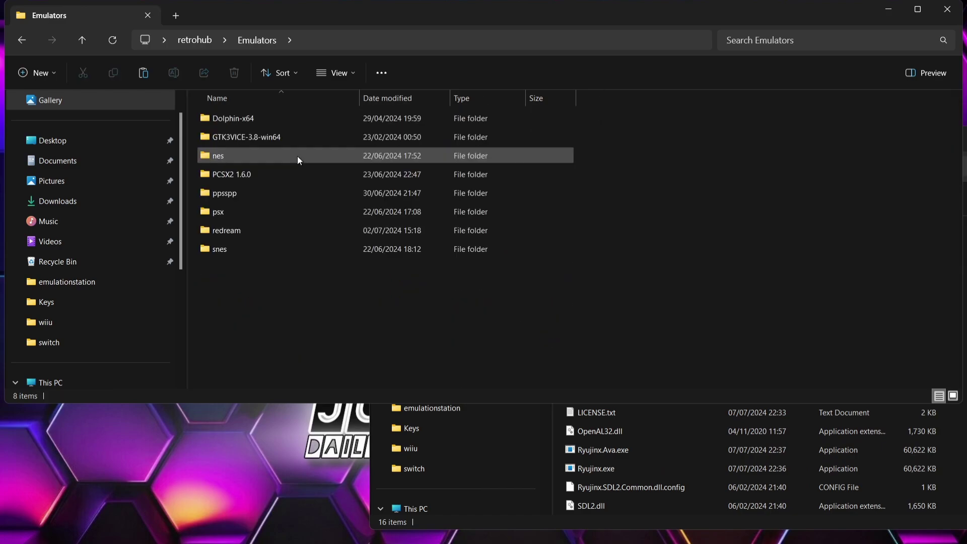
pyautogui.rightClick(275, 300)
pyautogui.moveTo(348, 220)
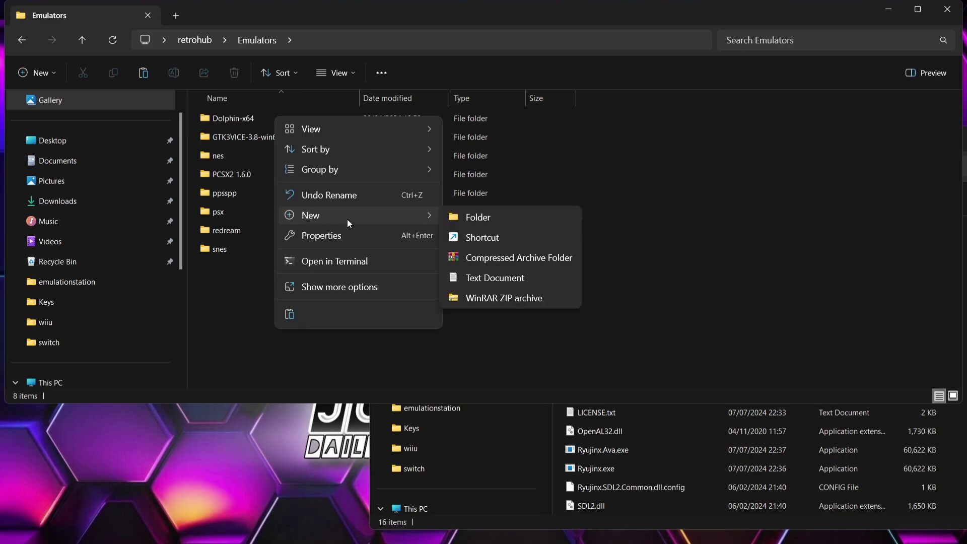
pyautogui.click(491, 221)
pyautogui.write('r')
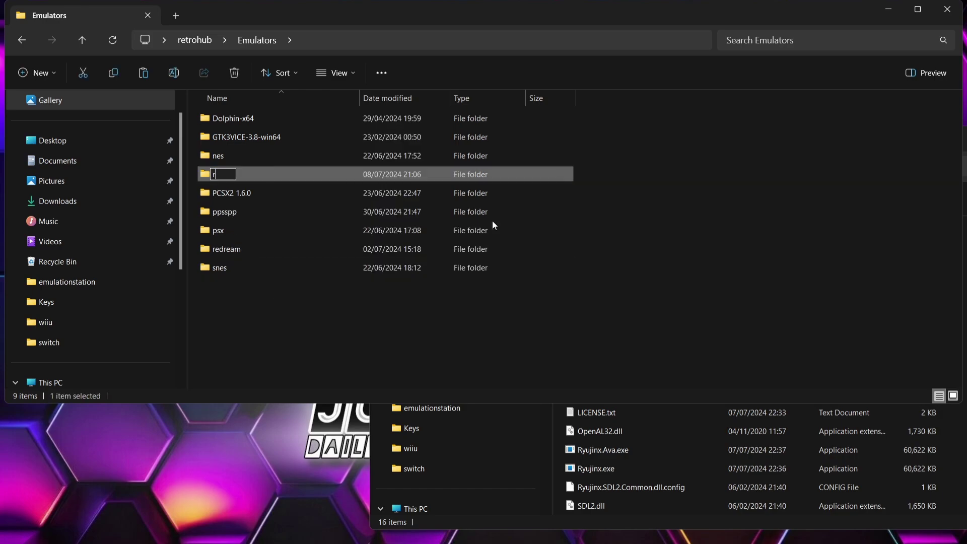
pyautogui.write('yujinx')
pyautogui.press('Return')
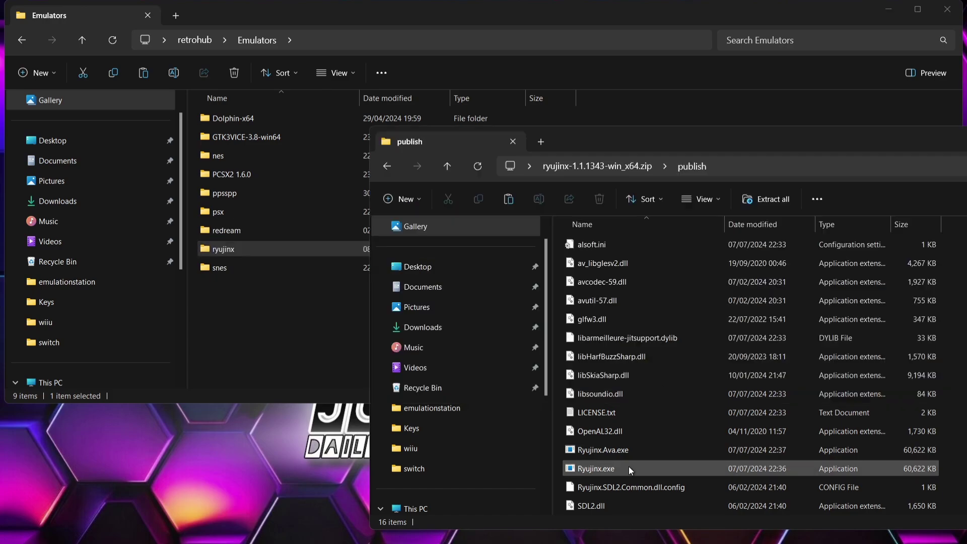
# Copy all the files from the zip's publish folder into the new ryujinx folder.
pyautogui.click(628, 468)
pyautogui.click(633, 337)
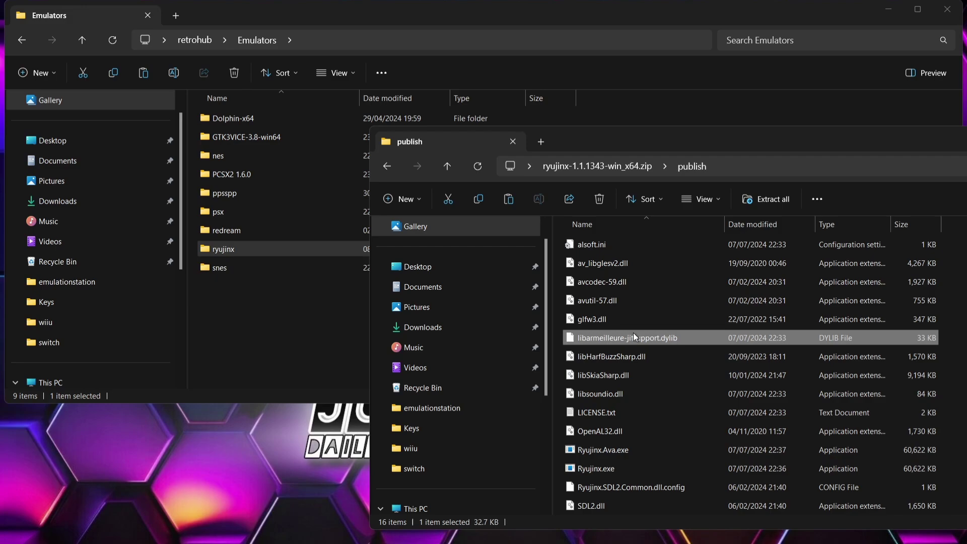
pyautogui.hotkey('ctrl', 'a')
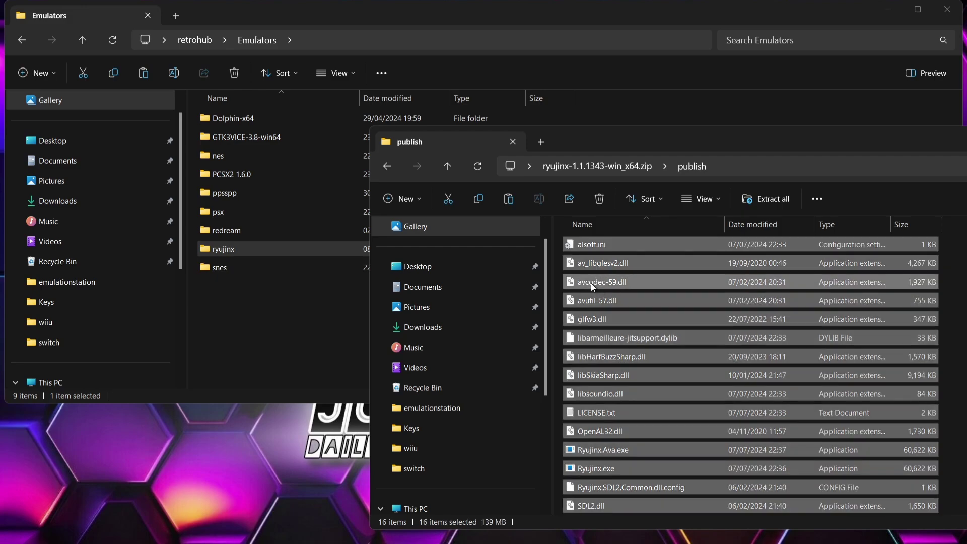
pyautogui.moveTo(591, 282); pyautogui.dragTo(256, 246)
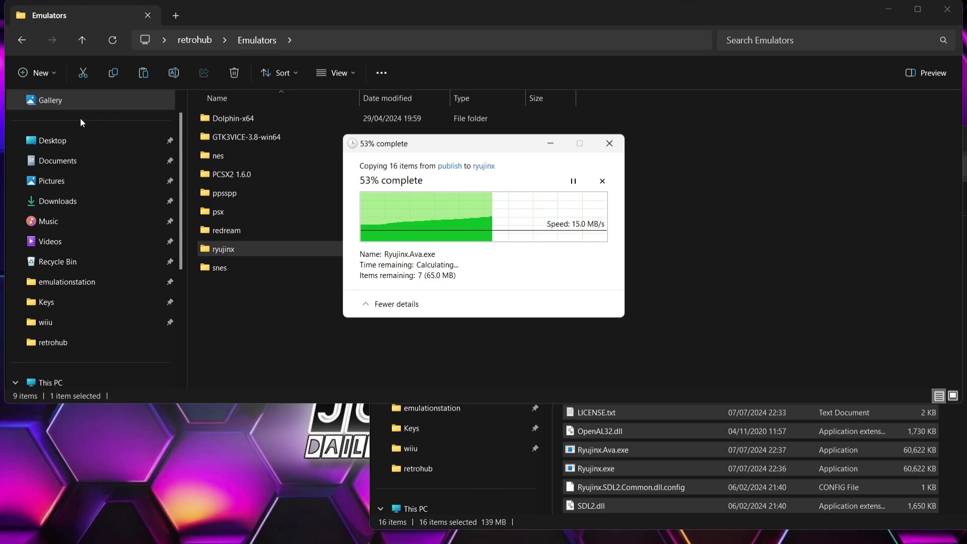
# Move the three game files from the desktop games folder into retrohub's switch folder and close both folder windows.
pyautogui.click(22, 40)
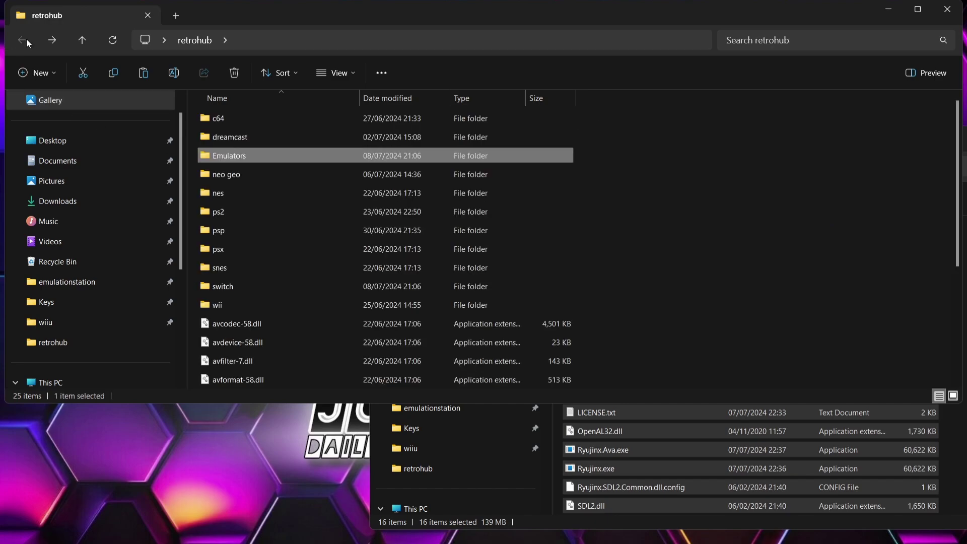
pyautogui.doubleClick(269, 286)
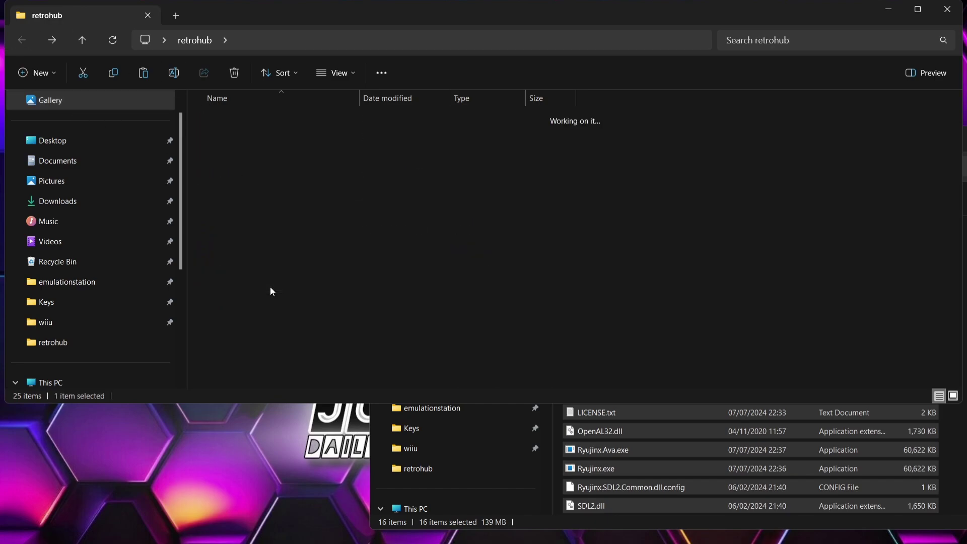
pyautogui.doubleClick(266, 10)
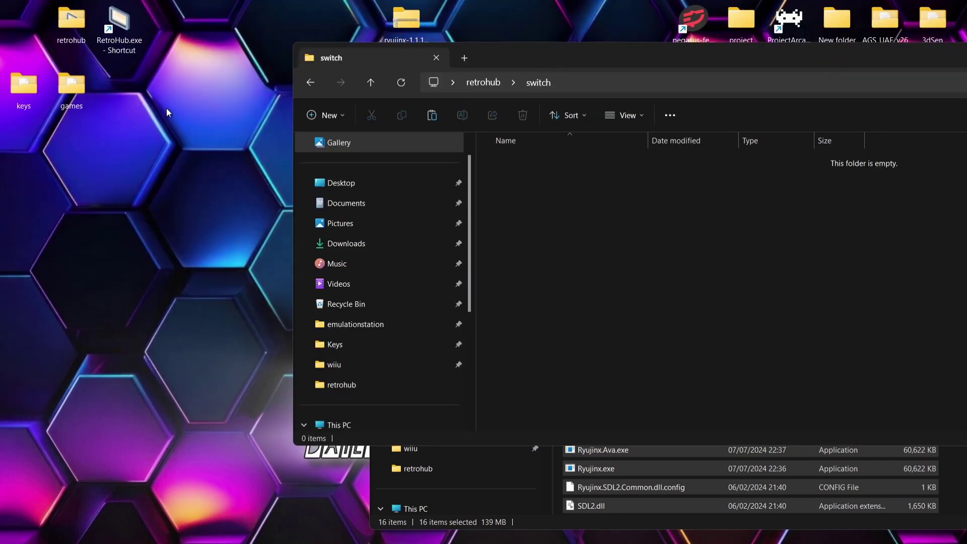
pyautogui.doubleClick(70, 94)
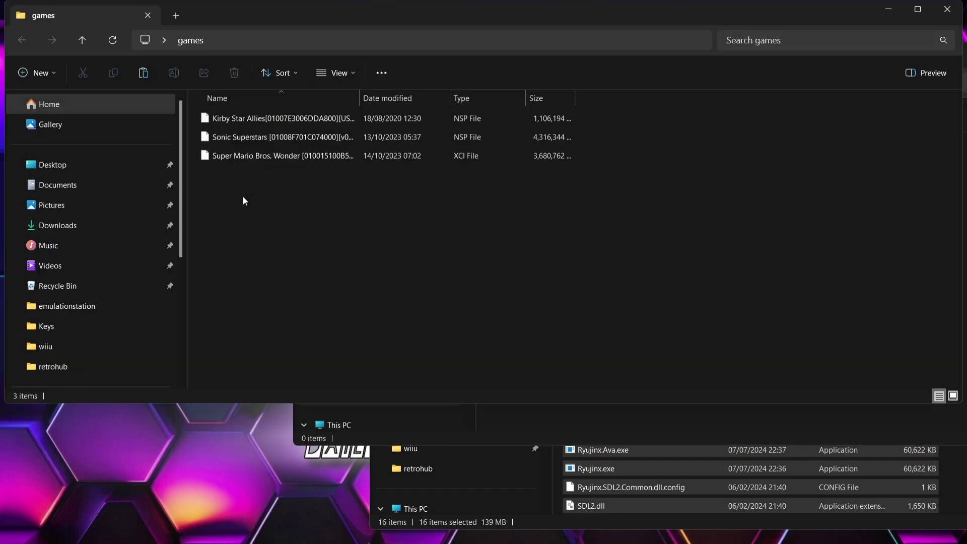
pyautogui.moveTo(243, 198); pyautogui.dragTo(240, 52)
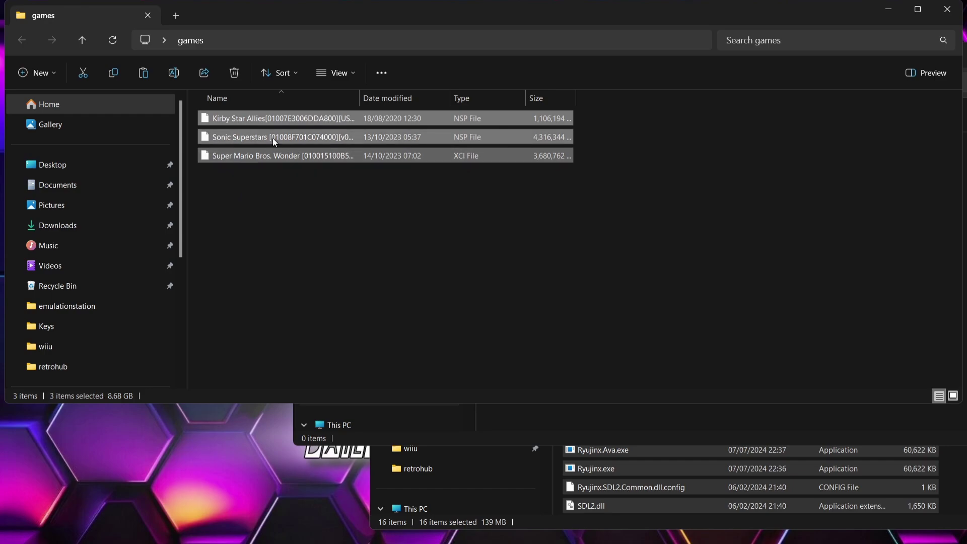
pyautogui.moveTo(242, 120); pyautogui.dragTo(616, 421)
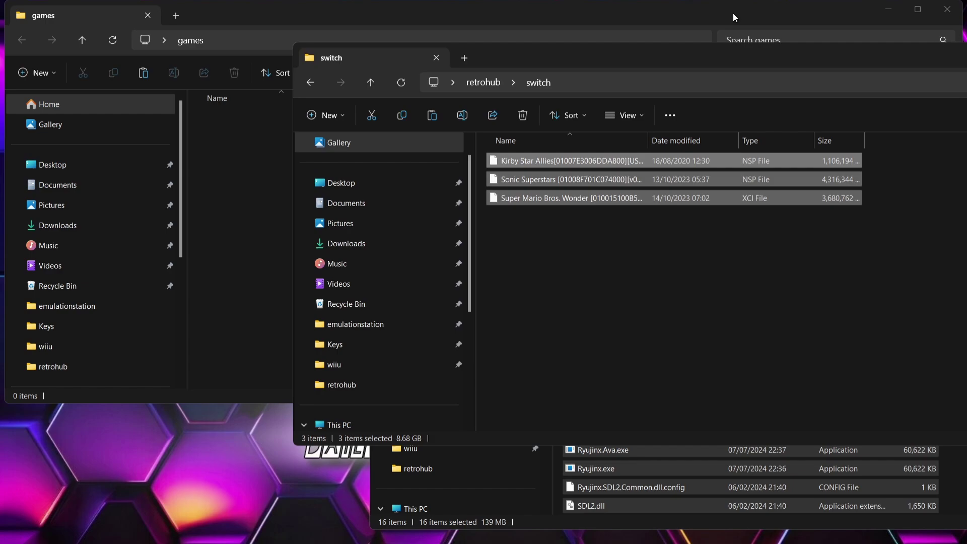
pyautogui.click(960, 16)
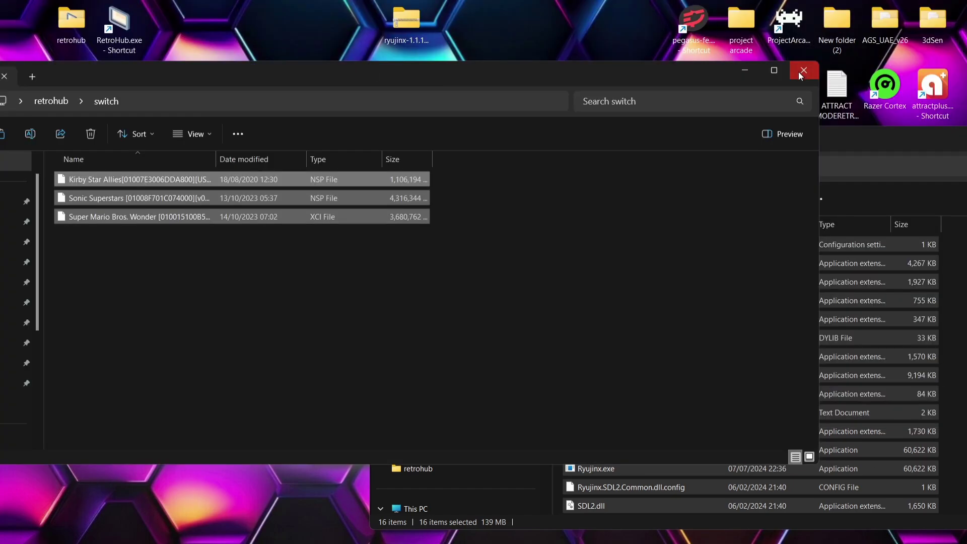
pyautogui.click(802, 71)
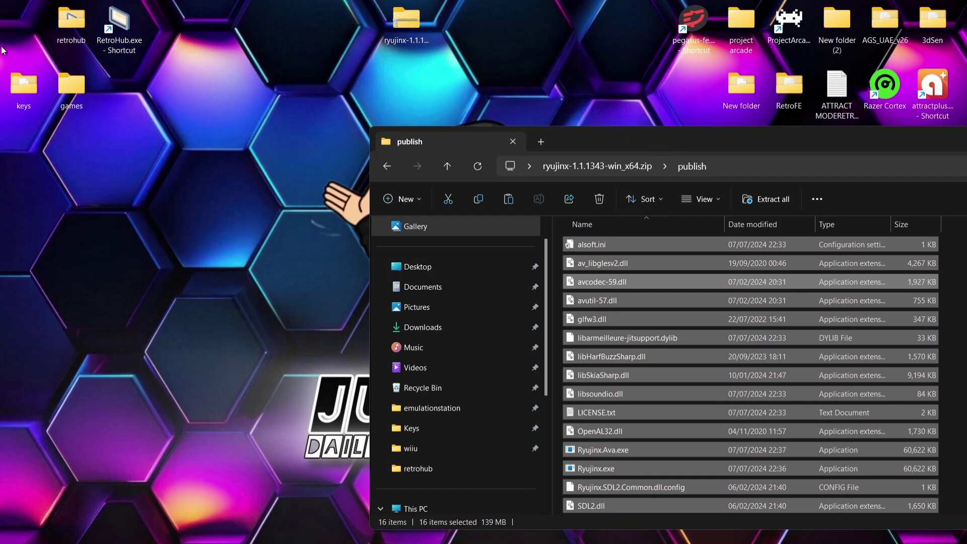
# Put prod.keys and title.keys from the desktop keys folder into the Emulators\ryujinx folder.
pyautogui.doubleClick(22, 91)
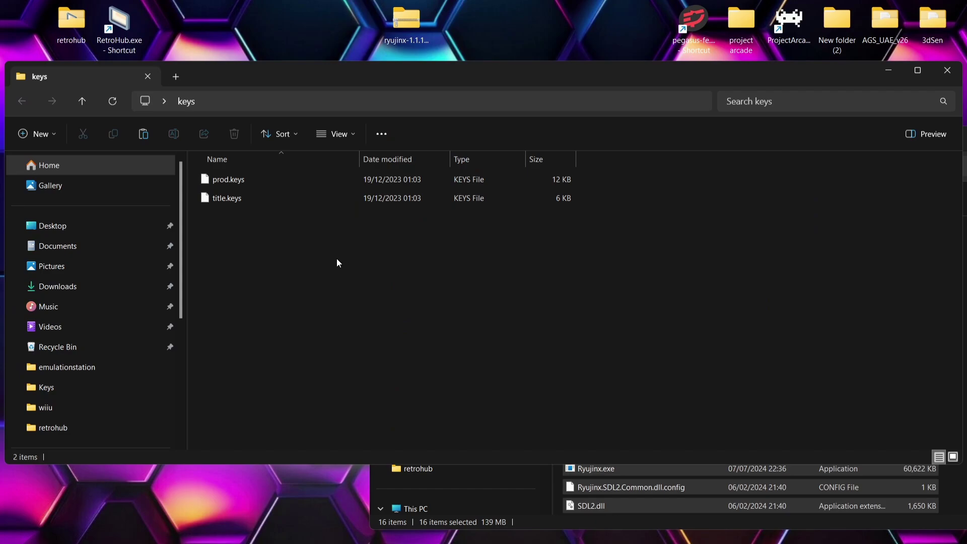
pyautogui.moveTo(336, 258); pyautogui.dragTo(237, 152)
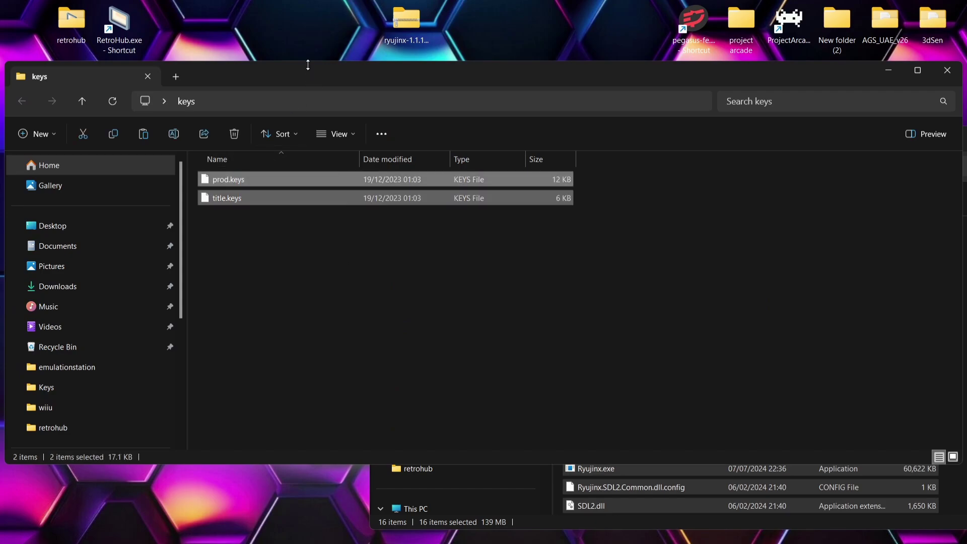
pyautogui.moveTo(307, 66); pyautogui.dragTo(296, 19)
pyautogui.moveTo(204, 144); pyautogui.dragTo(556, 431)
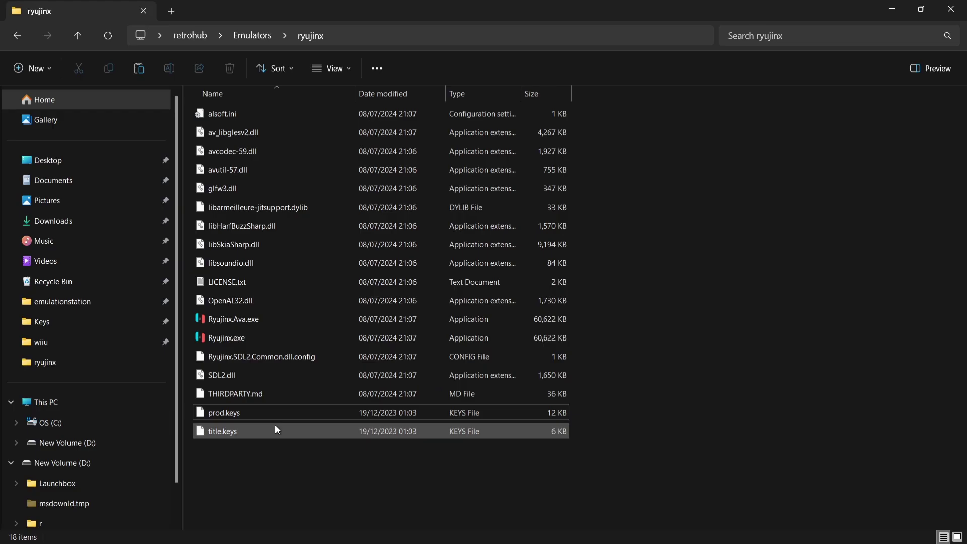
# Launch Ryujinx.exe from the ryujinx folder and allow it to run past the SmartScreen warning.
pyautogui.doubleClick(231, 340)
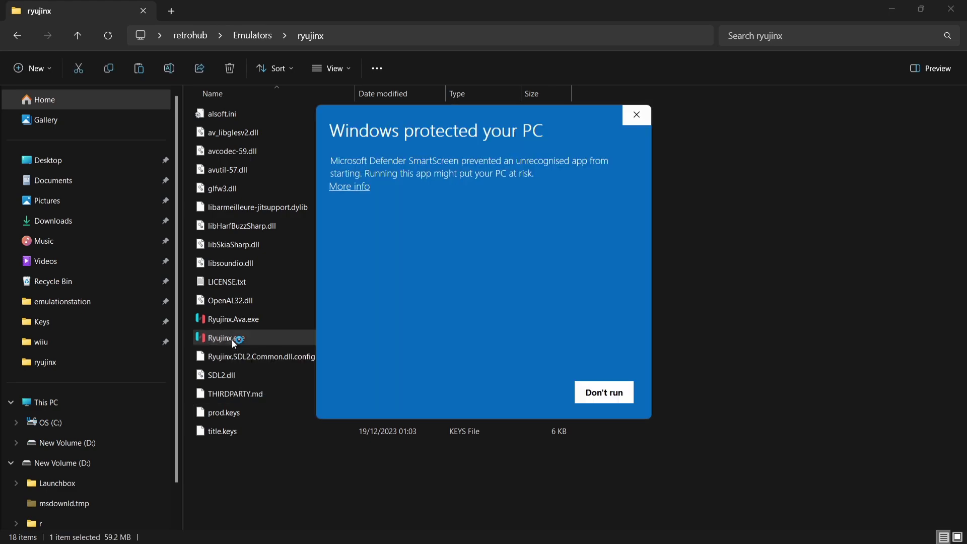
pyautogui.click(362, 187)
pyautogui.click(524, 391)
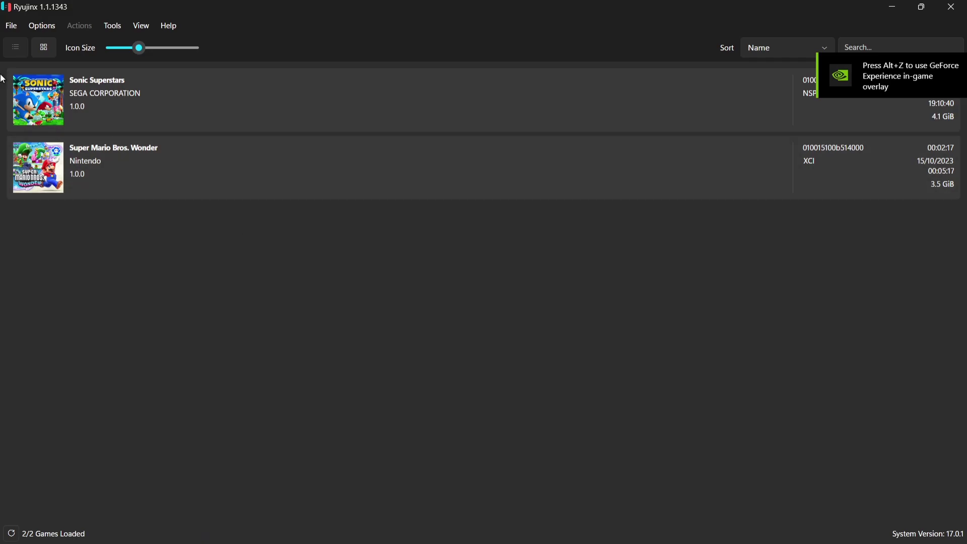
# Open the Ryujinx data folder from within the emulator and go into its system folder.
pyautogui.click(12, 28)
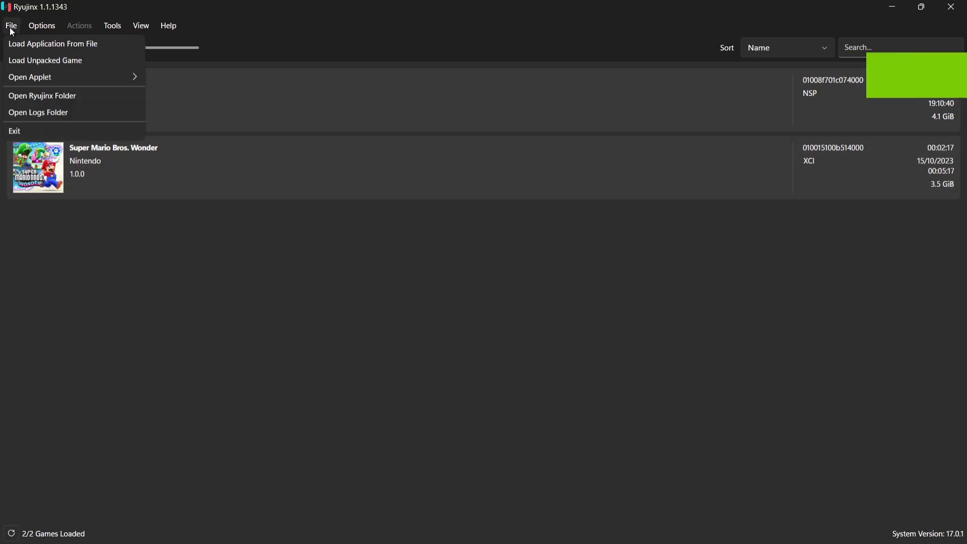
pyautogui.click(40, 98)
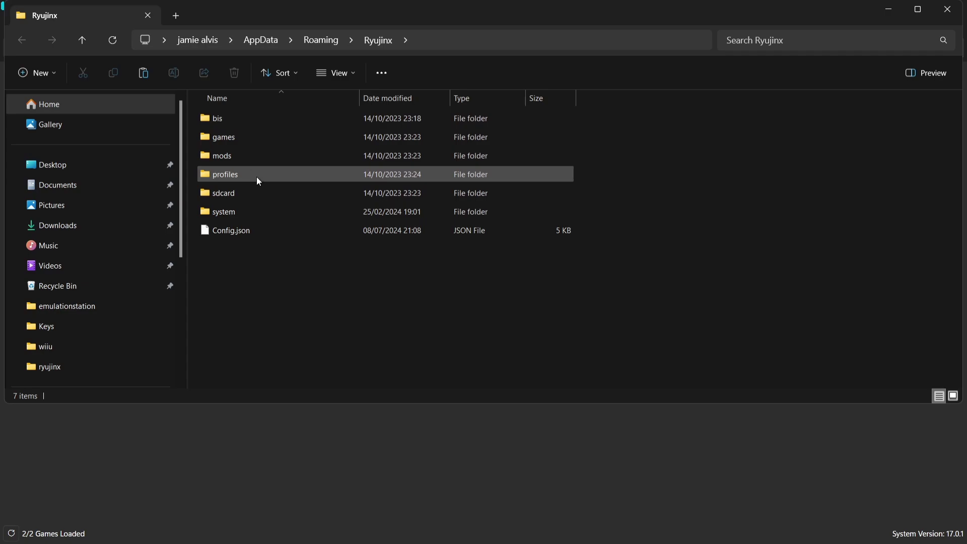
pyautogui.doubleClick(256, 210)
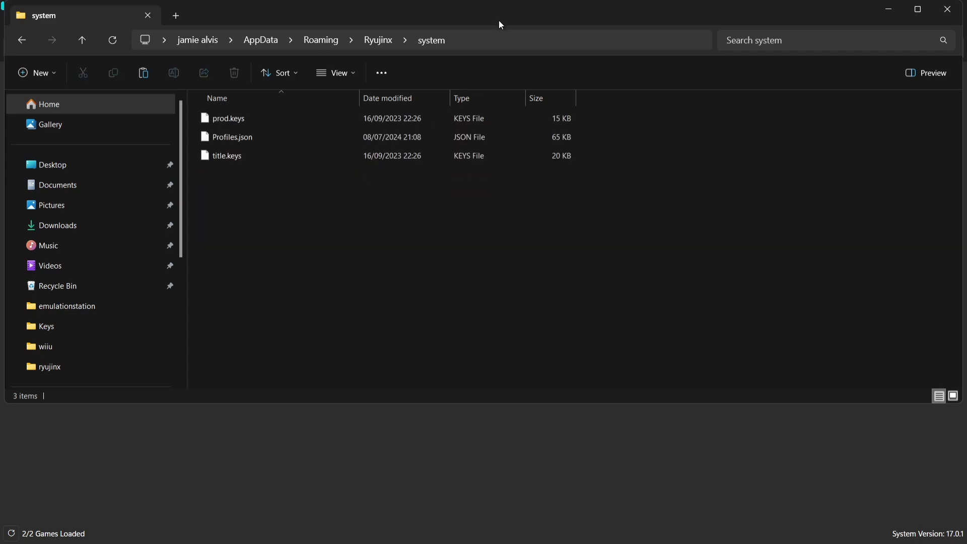
# Move the system folder window aside and copy prod.keys and title.keys from the Emulators\ryujinx folder.
pyautogui.moveTo(500, 24); pyautogui.dragTo(594, 152)
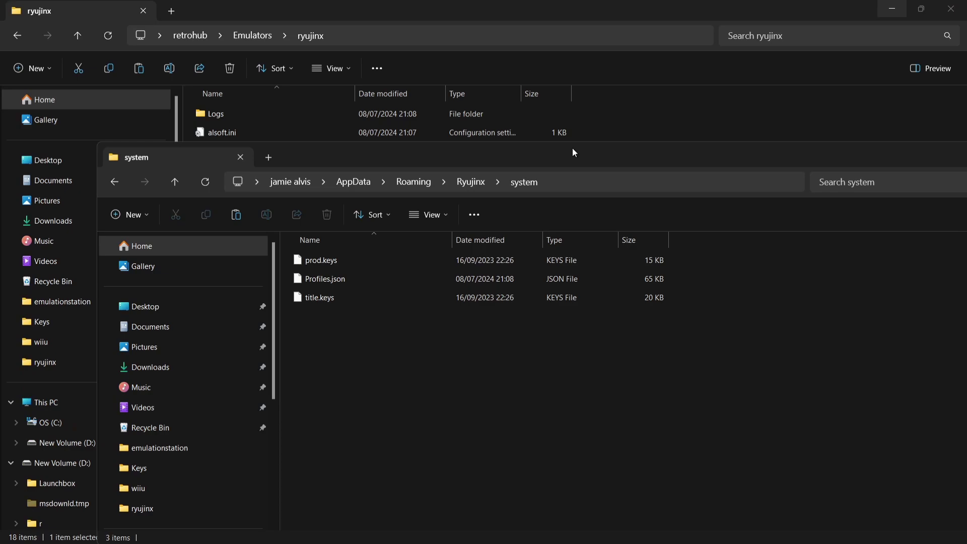
pyautogui.press('super+Right')
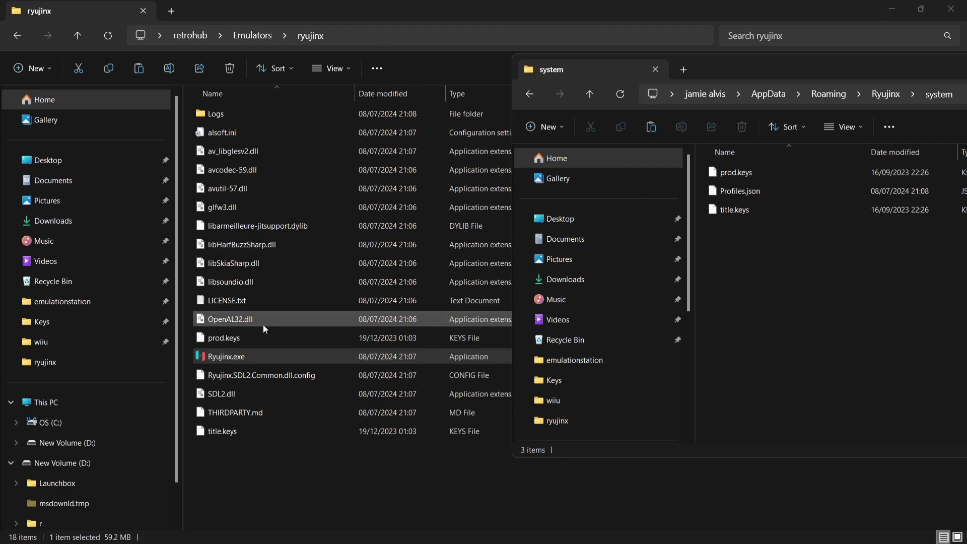
pyautogui.click(259, 338)
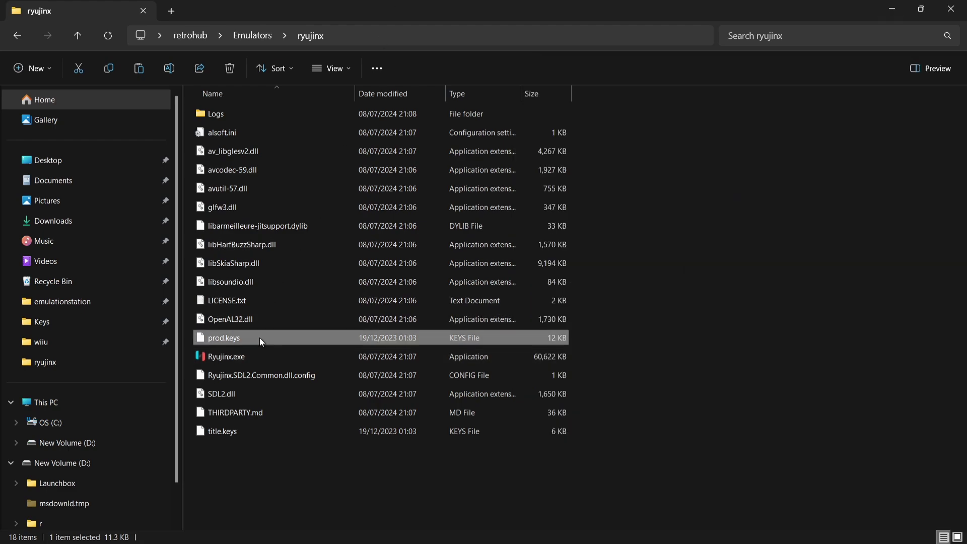
pyautogui.keyDown('ctrl'); pyautogui.click(241, 431); pyautogui.keyUp('ctrl')
pyautogui.rightClick(242, 431)
pyautogui.click(287, 446)
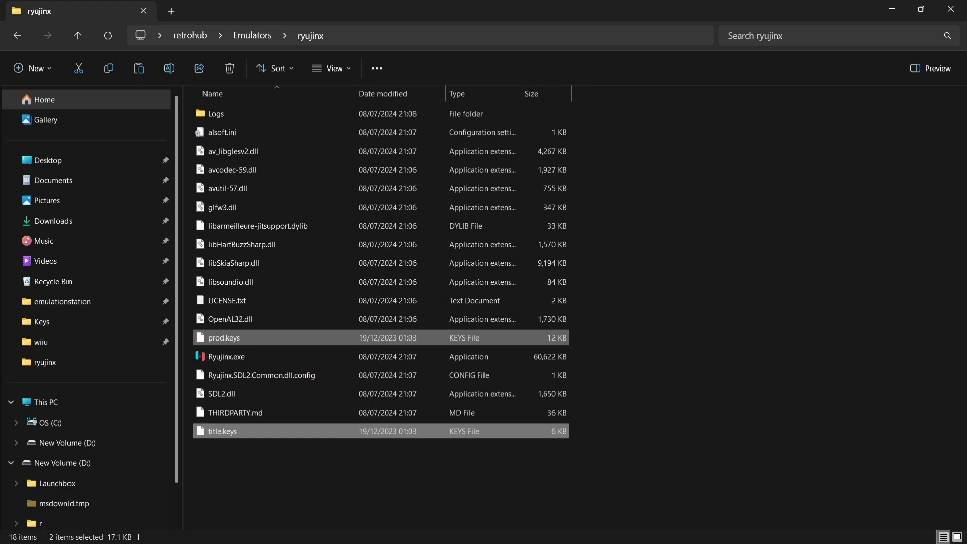
# Paste both key files into the system folder of Ryujinx's data directory, replacing the existing files, and close the folder window.
pyautogui.click(637, 529)
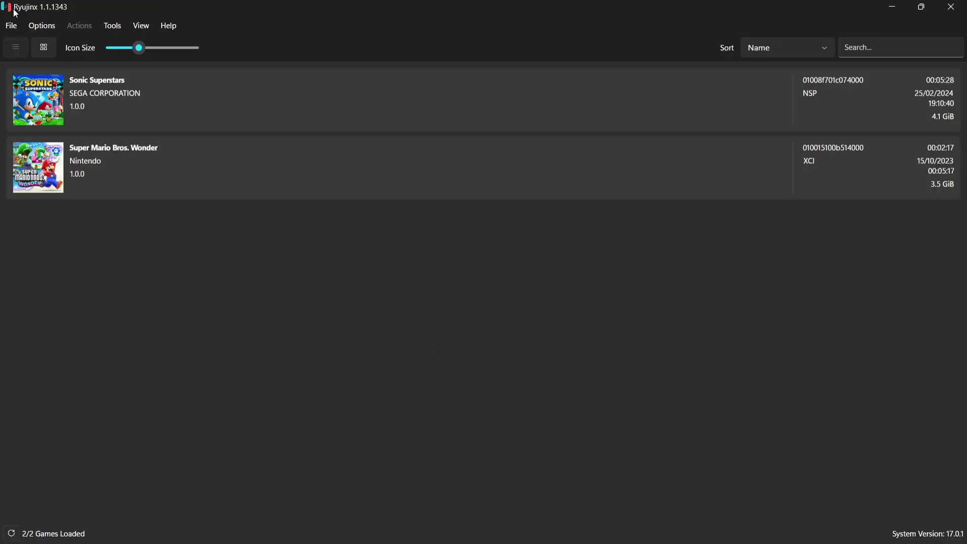
pyautogui.click(14, 27)
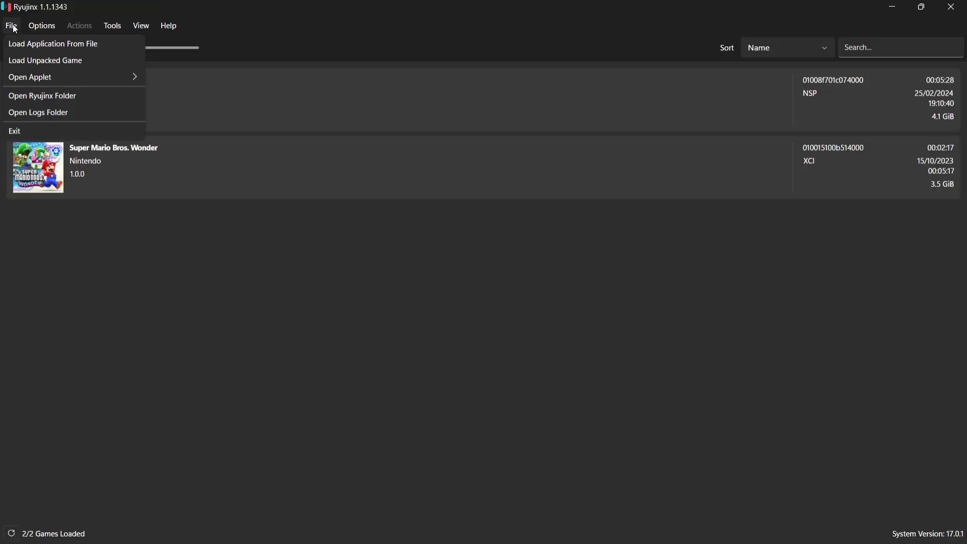
pyautogui.click(30, 95)
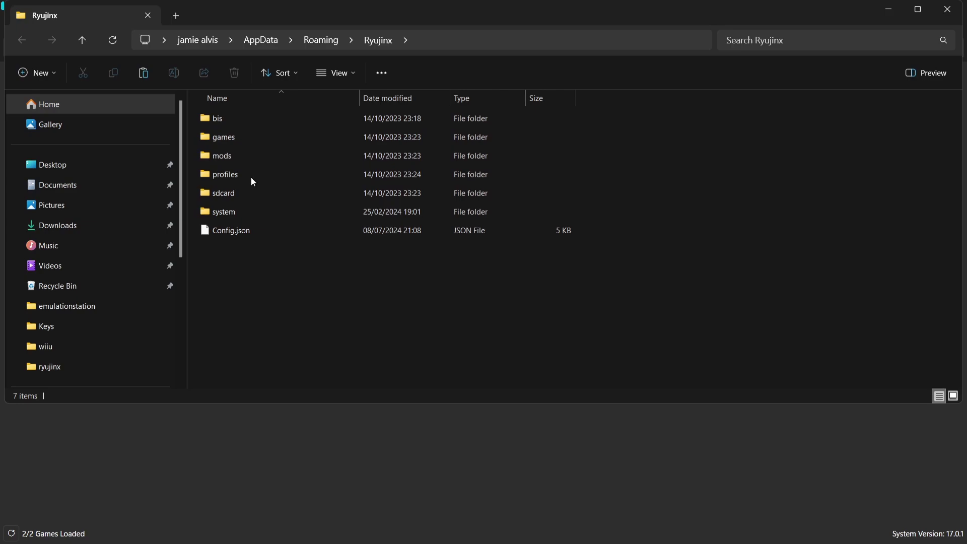
pyautogui.doubleClick(250, 210)
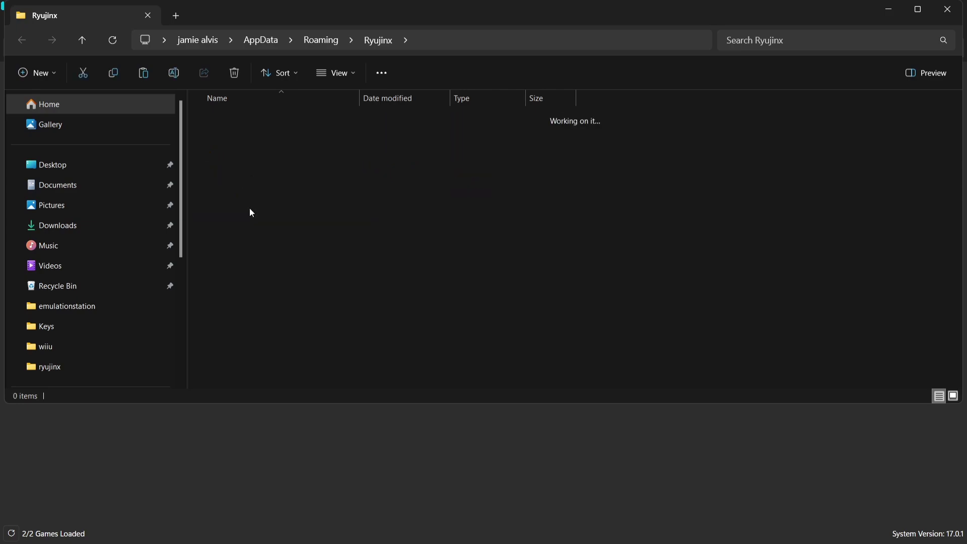
pyautogui.rightClick(285, 215)
pyautogui.click(300, 230)
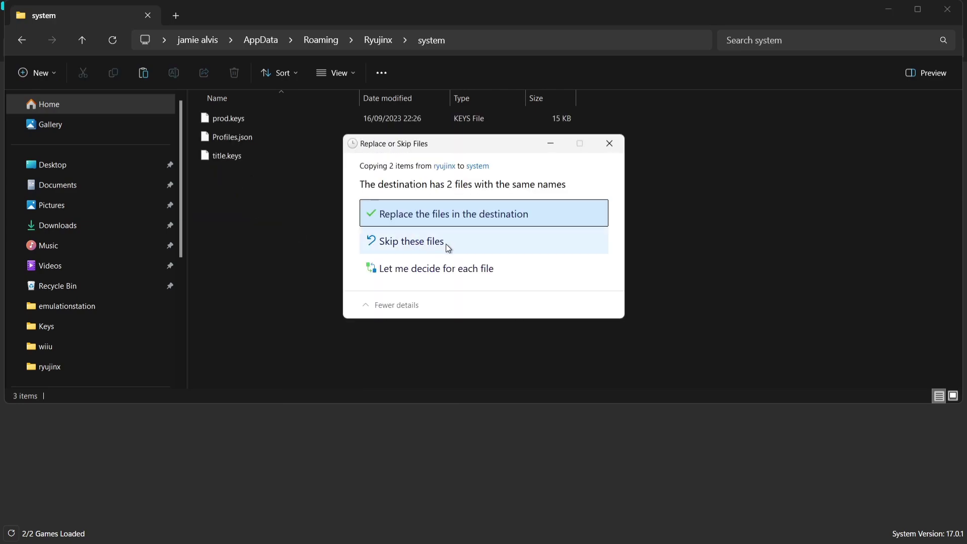
pyautogui.click(452, 211)
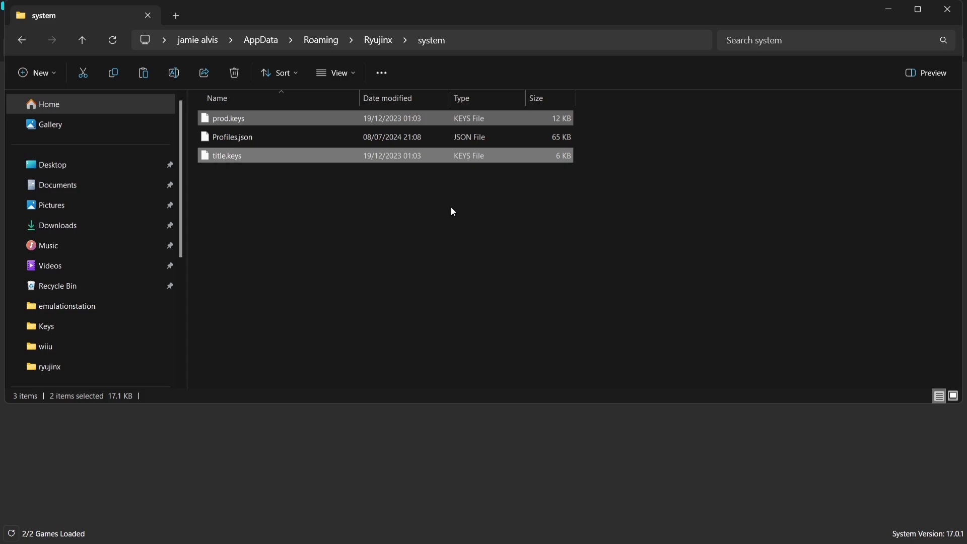
pyautogui.click(452, 210)
pyautogui.click(947, 9)
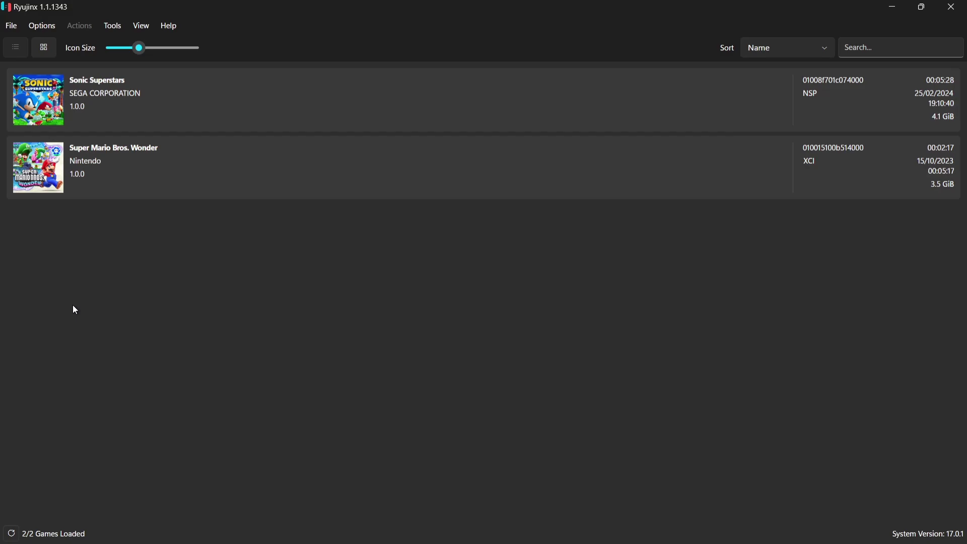
# Launch Sonic Superstars and open the settings window from the Controller Applet prompt.
pyautogui.click(91, 112)
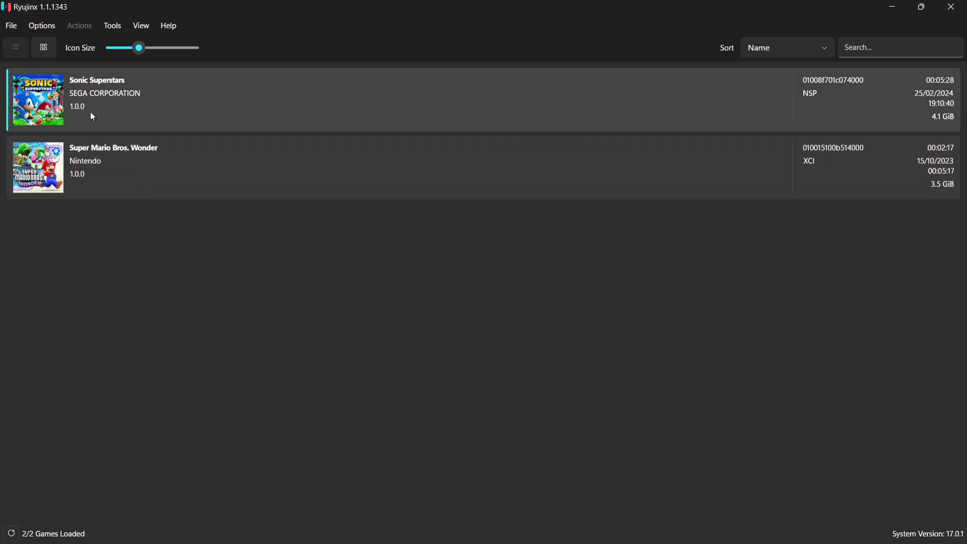
pyautogui.doubleClick(91, 115)
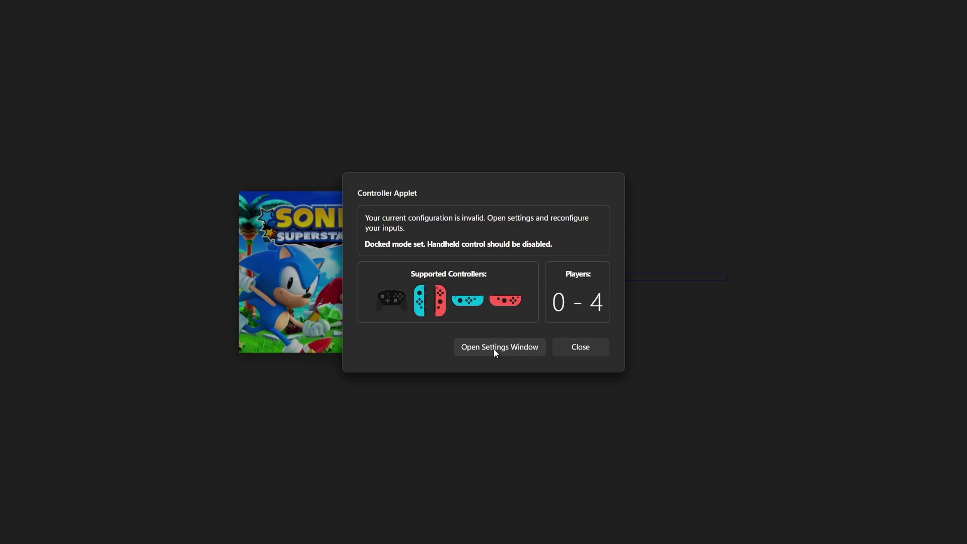
pyautogui.click(494, 352)
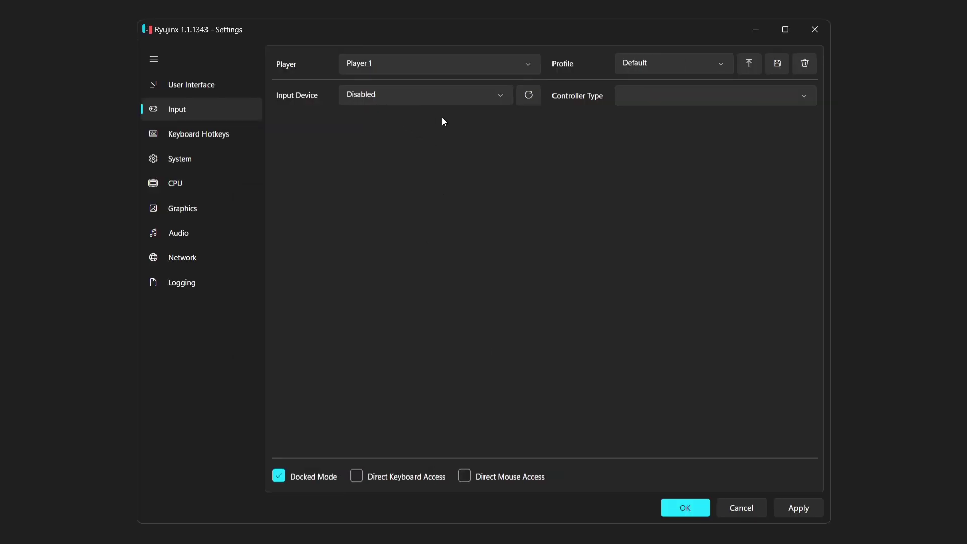
# Set Player 1's input device to Xbox Series X Controller (0) and look over its button mappings.
pyautogui.click(505, 94)
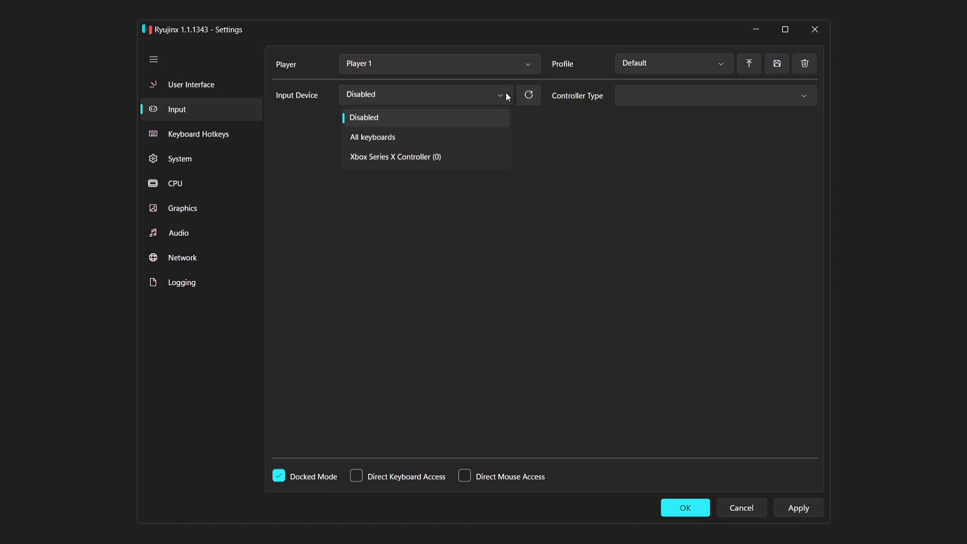
pyautogui.click(455, 159)
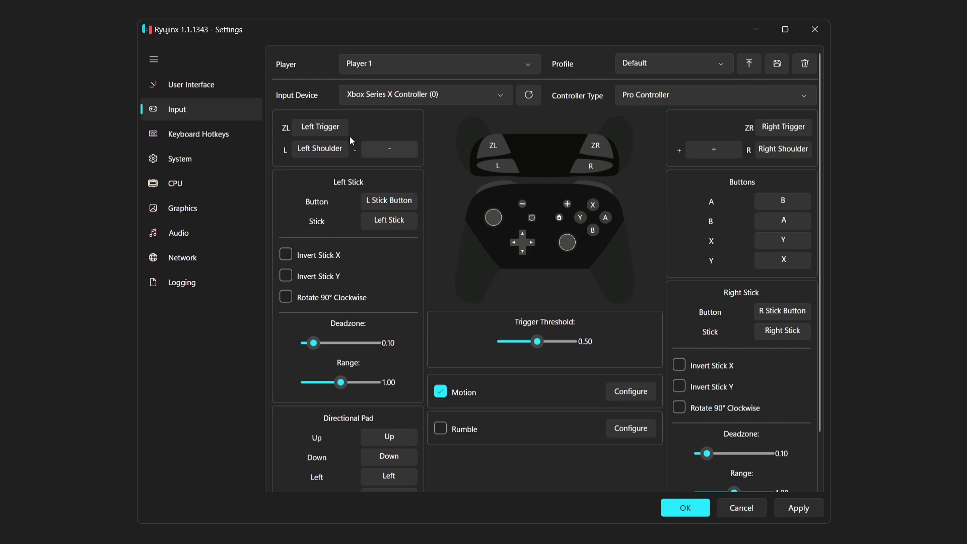
pyautogui.click(307, 127)
pyautogui.scroll(-1, 307, 130)
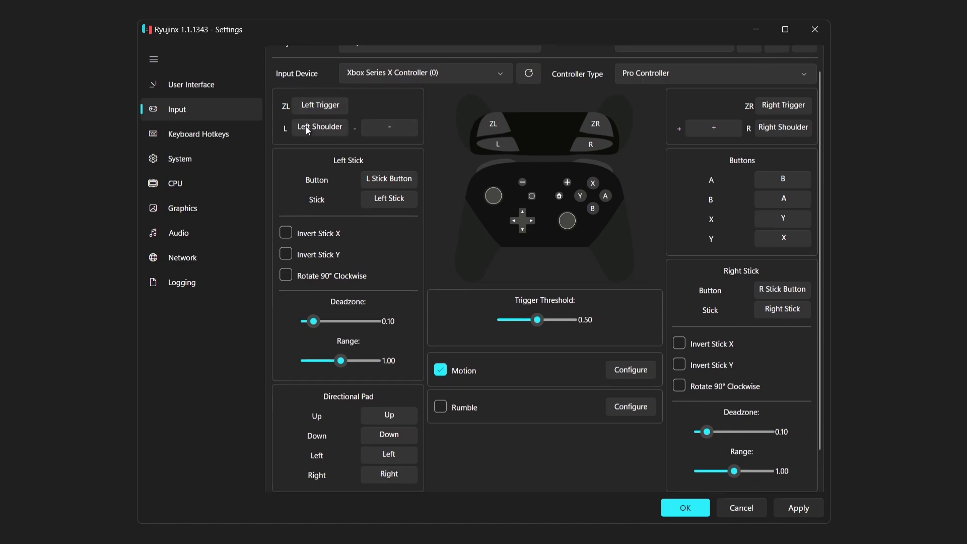
pyautogui.click(306, 126)
pyautogui.moveTo(820, 113); pyautogui.dragTo(822, 62)
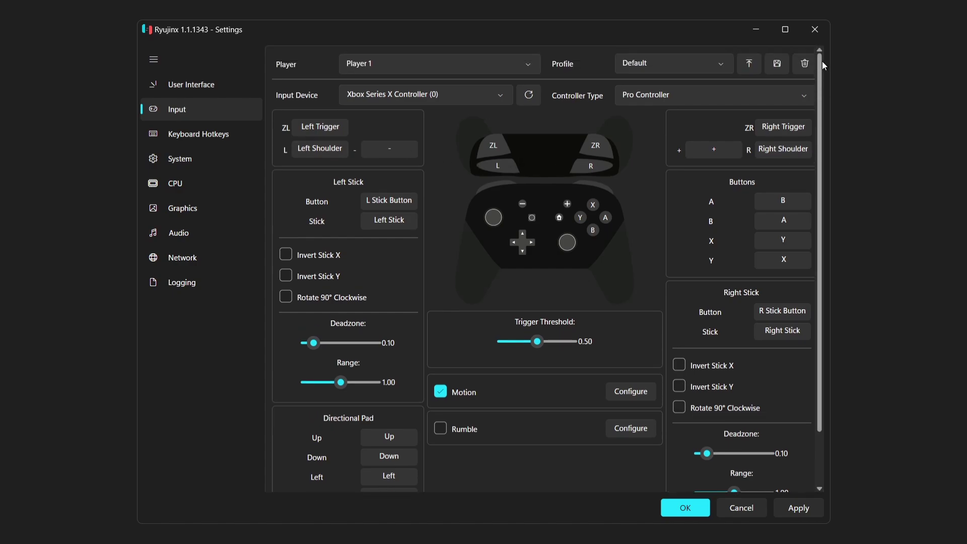
# Keep Pro Controller as the controller type and choose the saved custom input profile for Player 1.
pyautogui.click(810, 96)
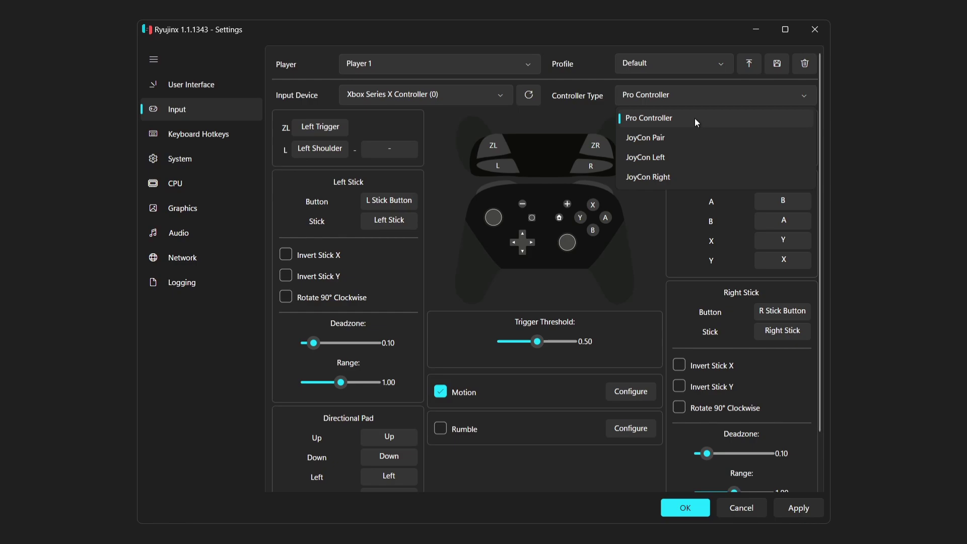
pyautogui.click(747, 125)
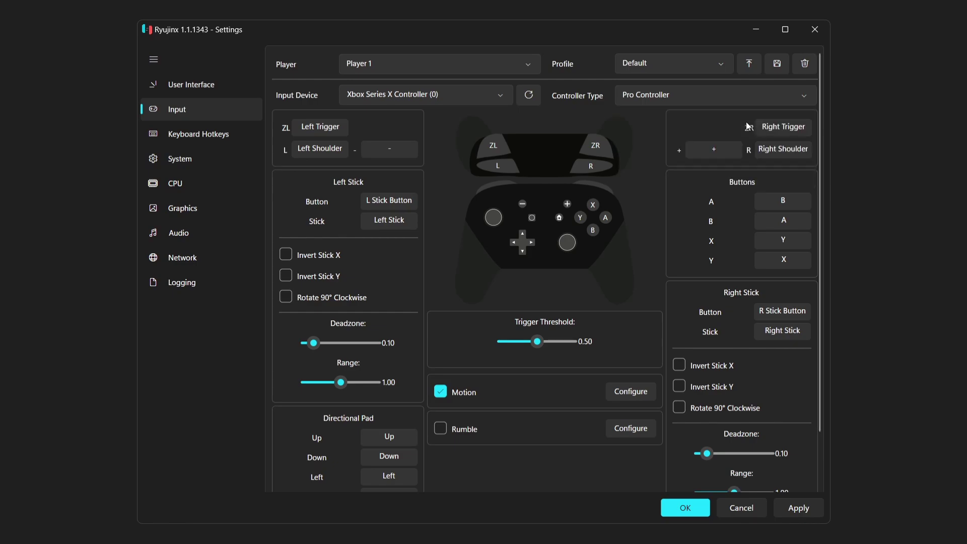
pyautogui.click(728, 60)
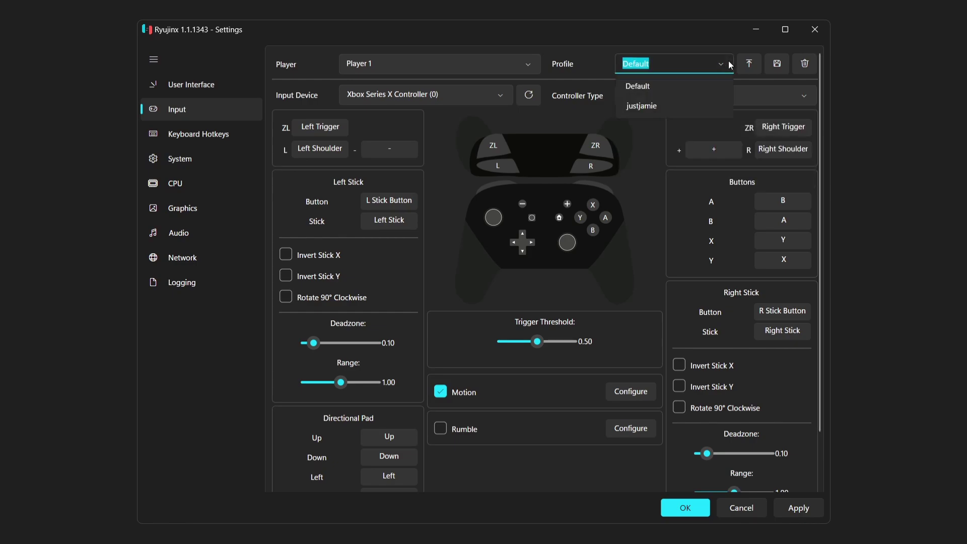
pyautogui.click(676, 105)
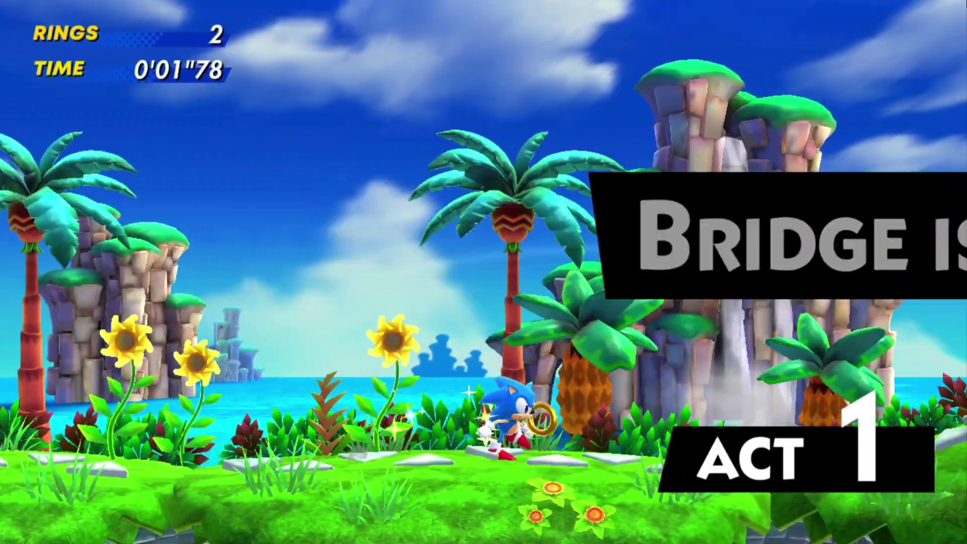
pyautogui.press('space')
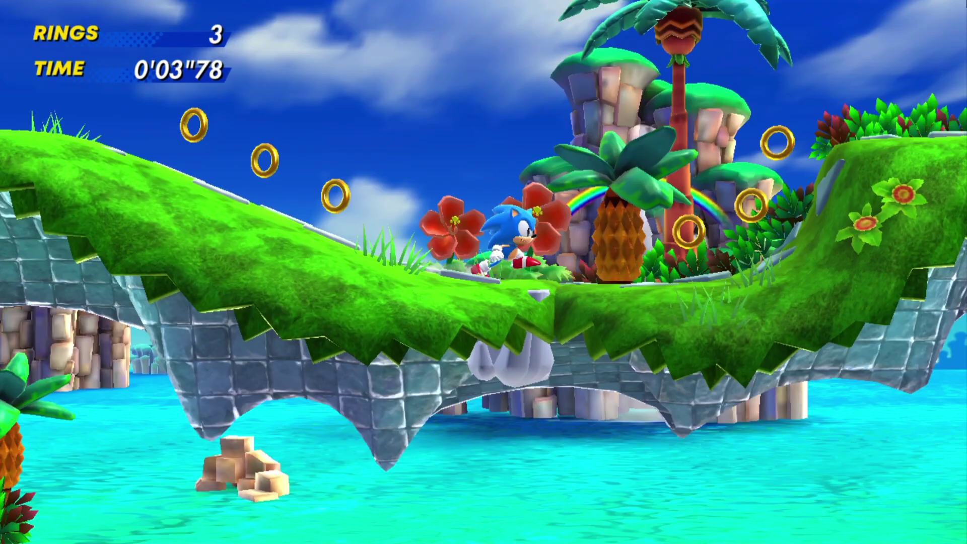
pyautogui.press('space')
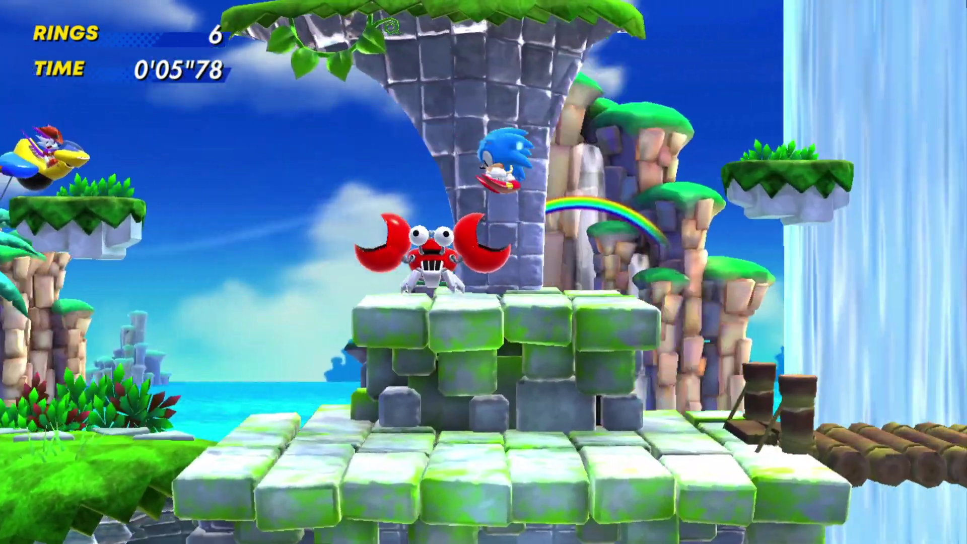
pyautogui.press('Right')
pyautogui.press('space')
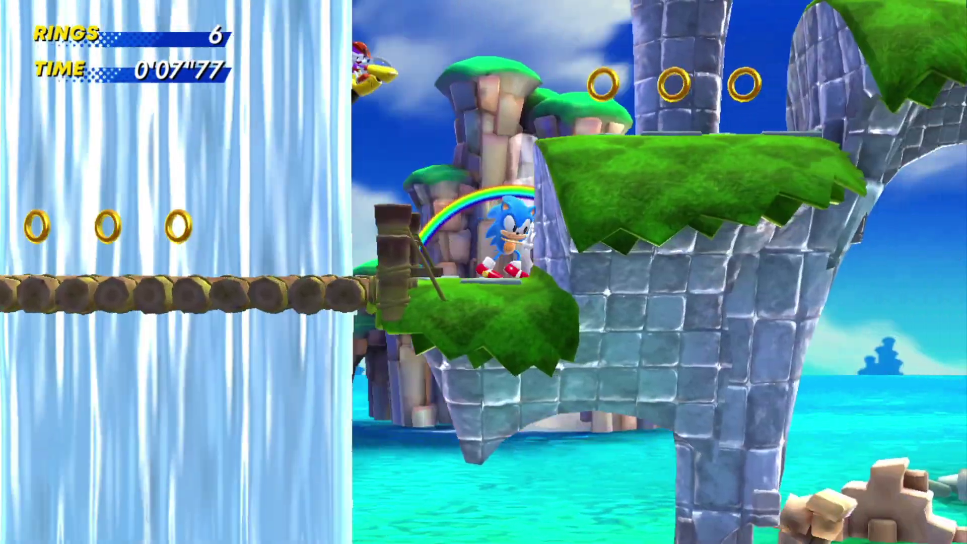
pyautogui.press('space')
pyautogui.press('Right')
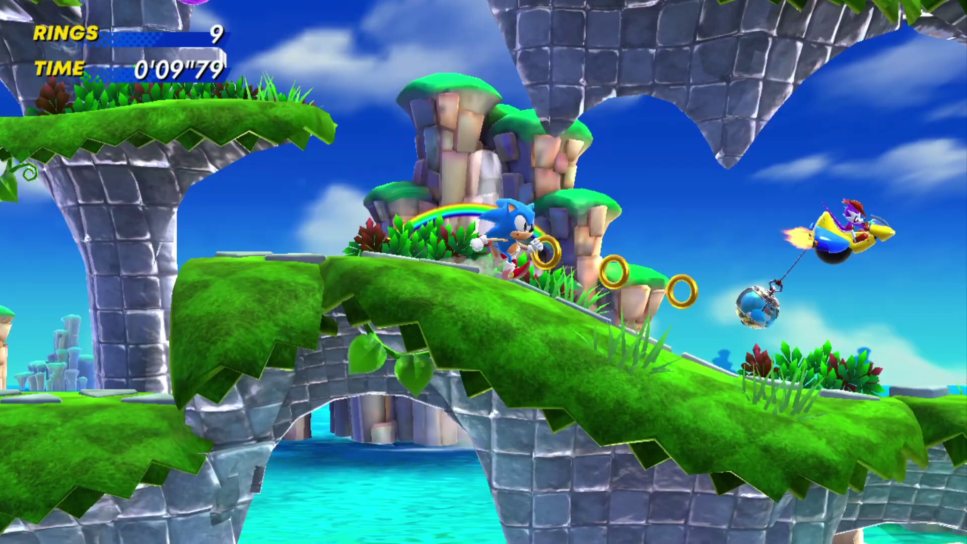
pyautogui.press('Right')
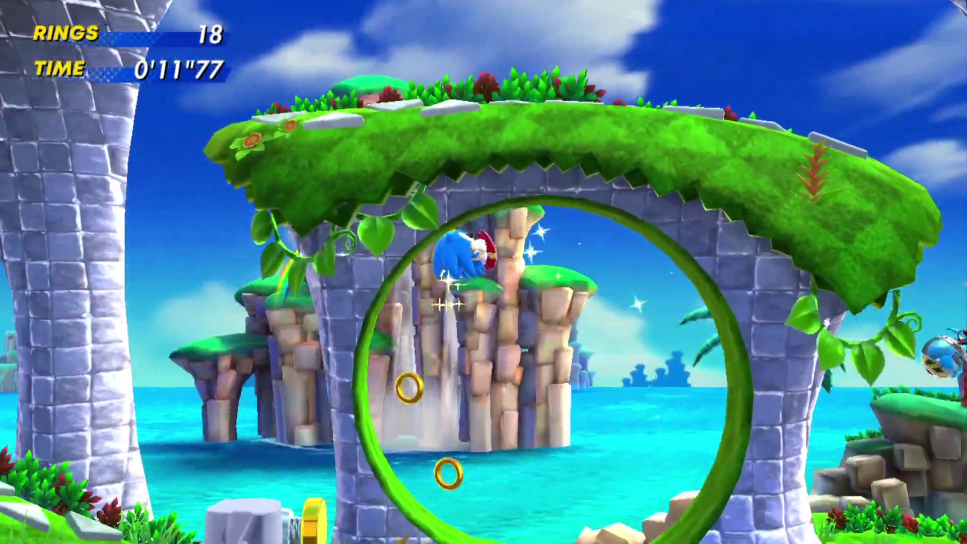
pyautogui.press('Right')
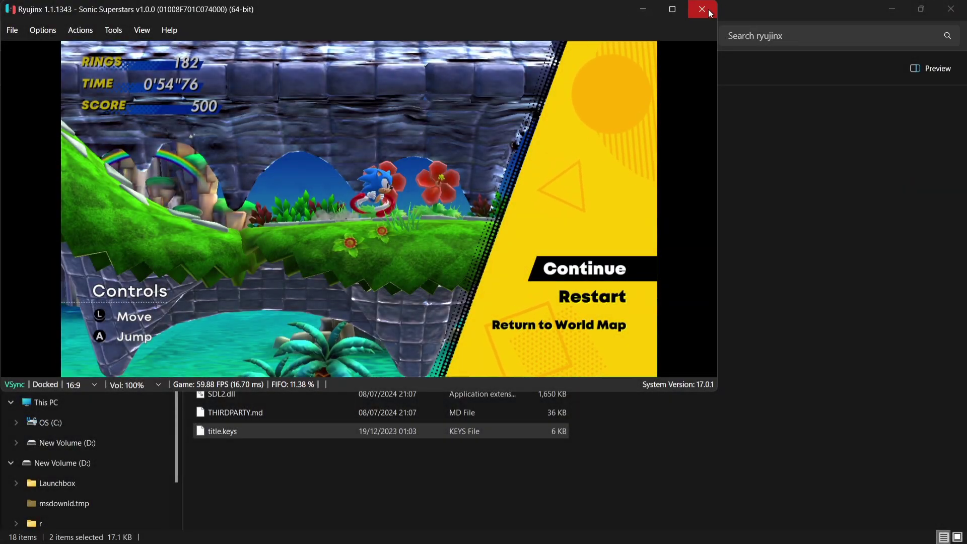
# Exit Ryujinx with the game running, confirm closing, and relaunch Ryujinx.exe from the ryujinx folder.
pyautogui.click(708, 9)
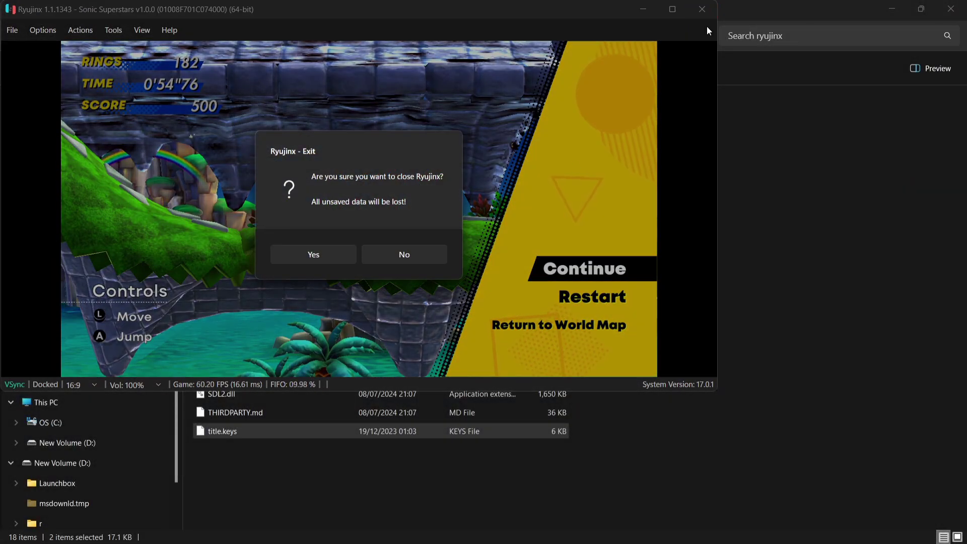
pyautogui.click(313, 262)
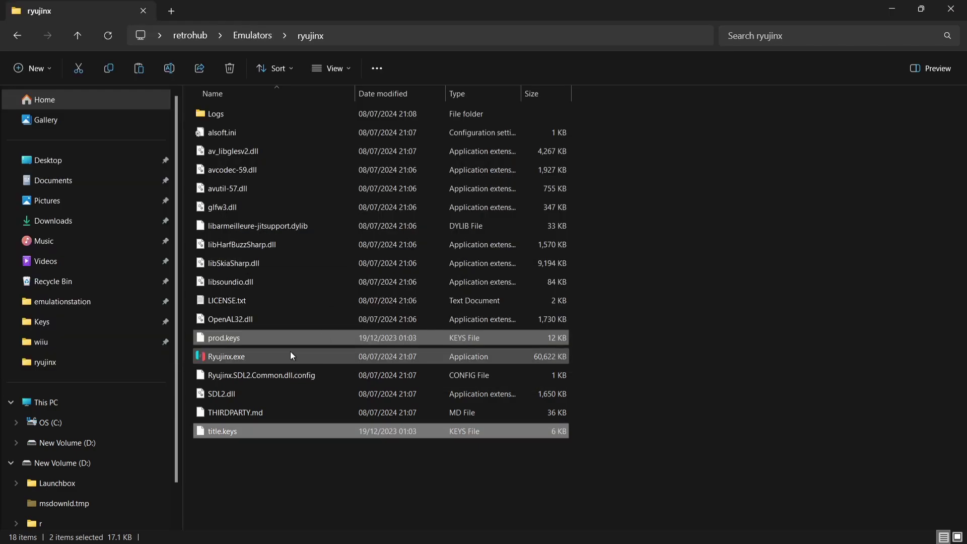
pyautogui.doubleClick(290, 352)
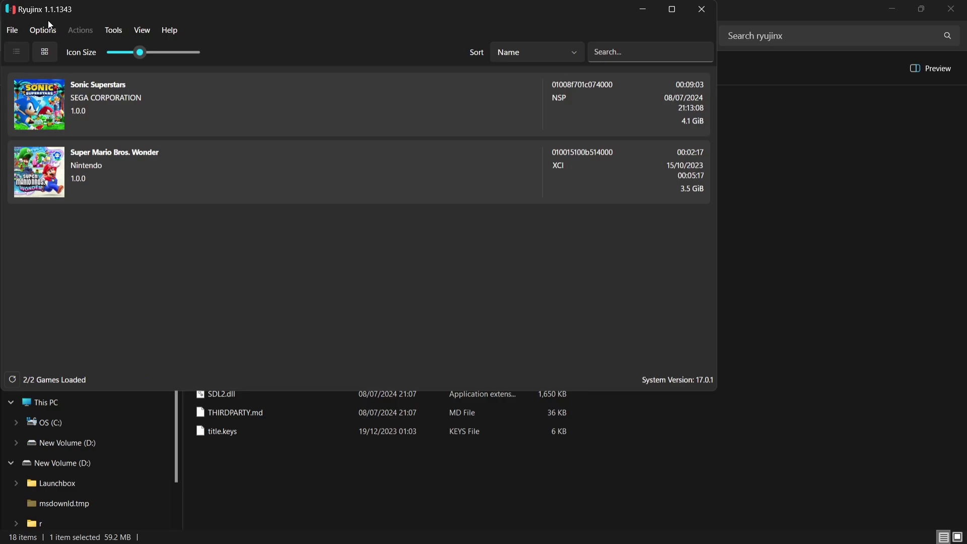
# Check the Start Games in Fullscreen Mode option and view the Load Application From File dialog without opening a file.
pyautogui.click(49, 32)
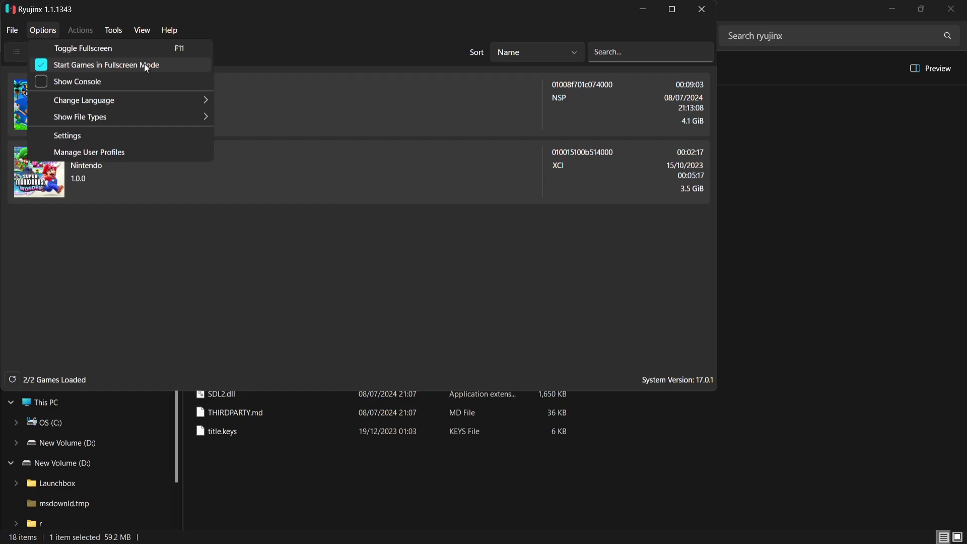
pyautogui.moveTo(13, 33)
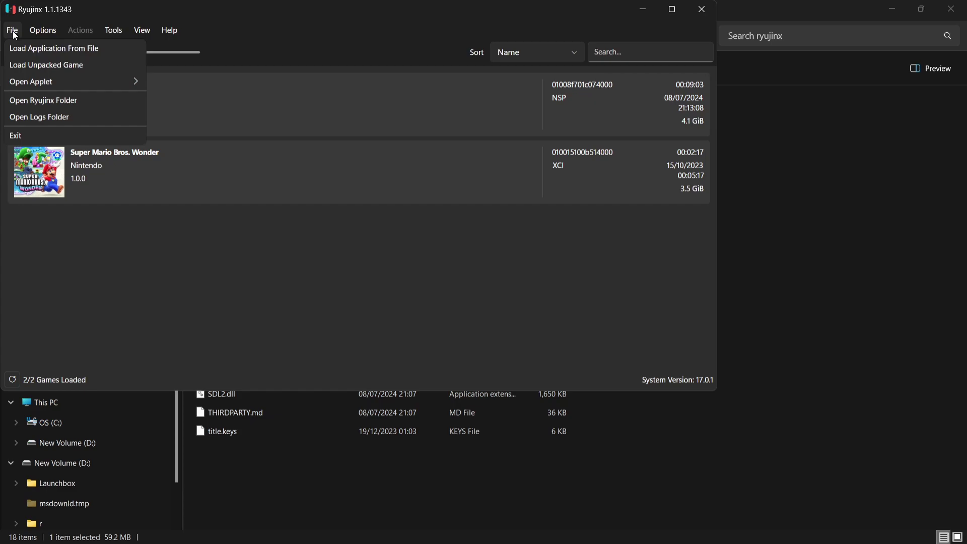
pyautogui.click(15, 48)
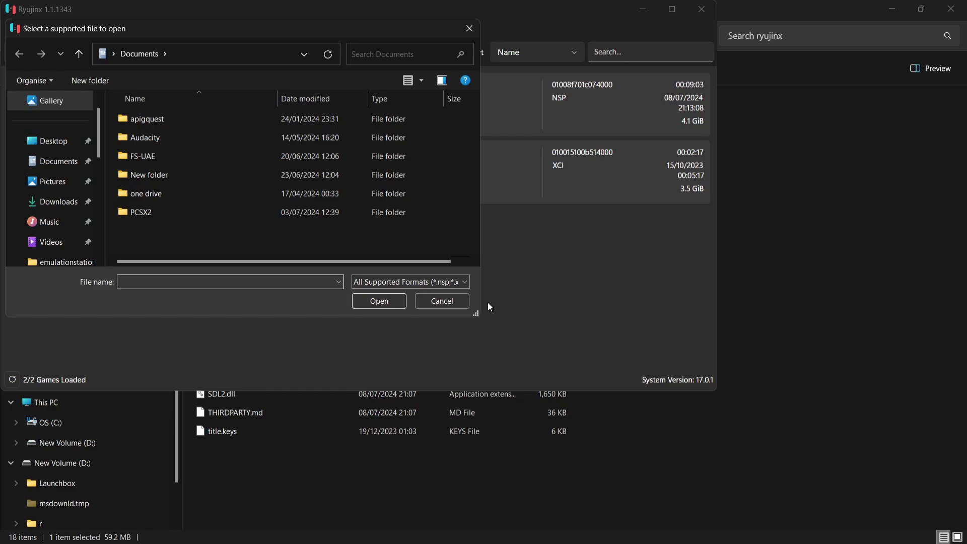
pyautogui.click(456, 300)
pyautogui.click(65, 156)
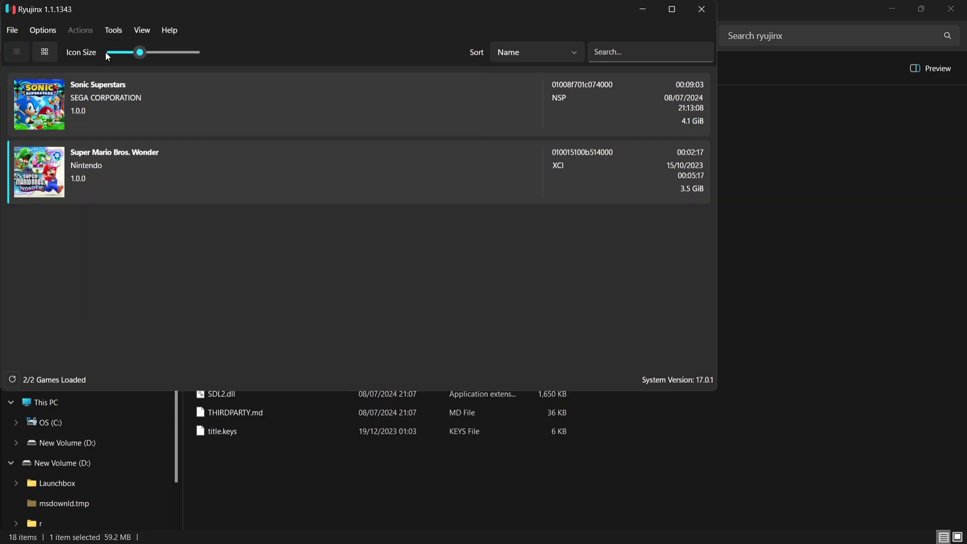
# Open Ryujinx's graphics settings and look over the Graphics Backend and Preferred GPU choices, keeping Vulkan and the NVIDIA GeForce RTX 3050 Laptop GPU.
pyautogui.click(57, 29)
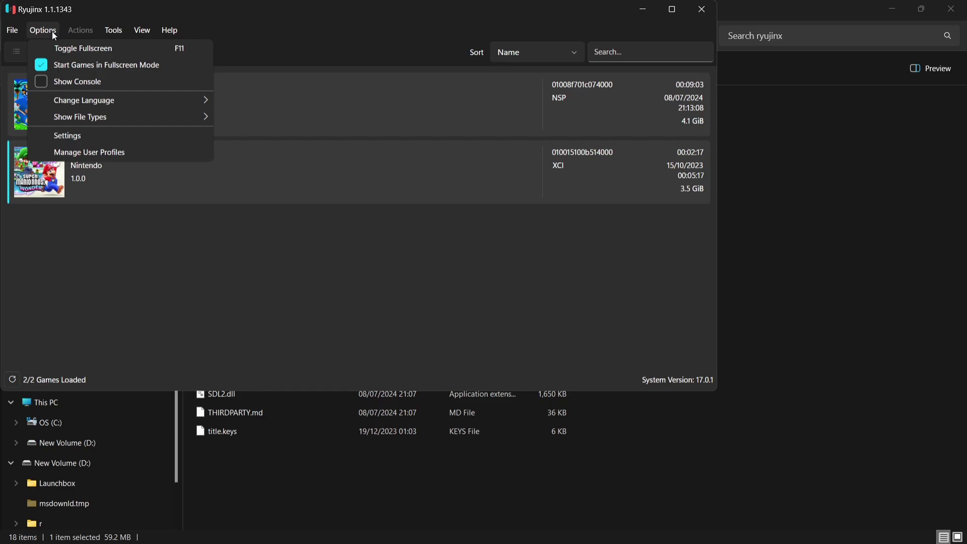
pyautogui.click(79, 136)
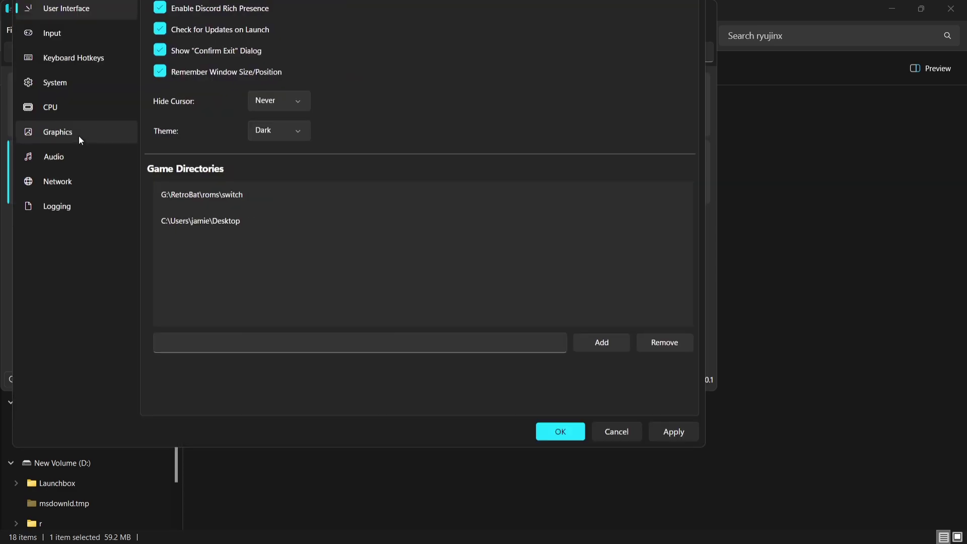
pyautogui.click(69, 130)
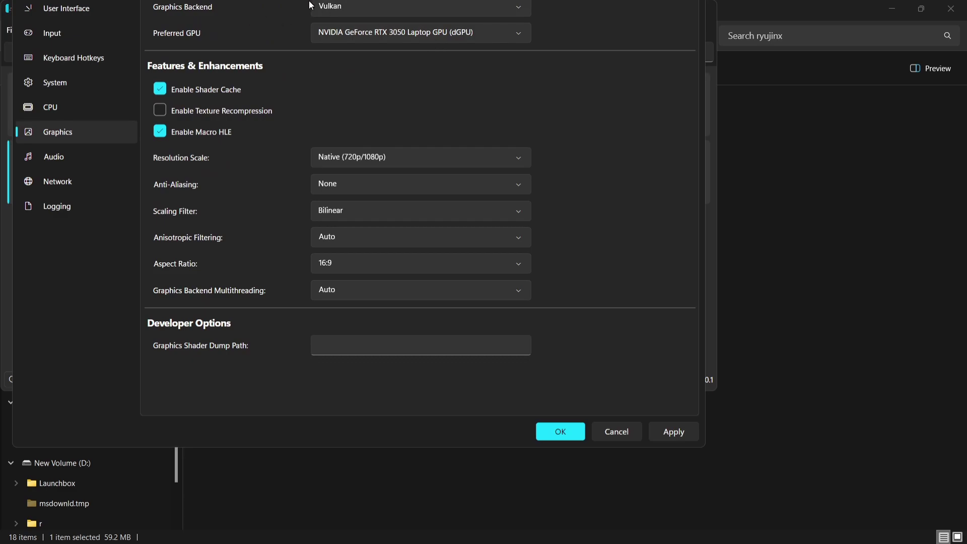
pyautogui.click(380, 9)
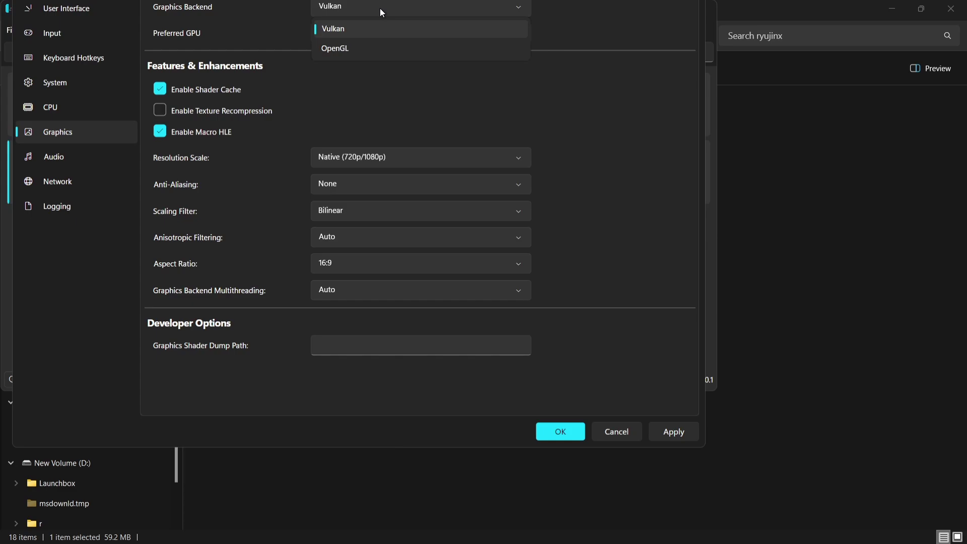
pyautogui.click(597, 7)
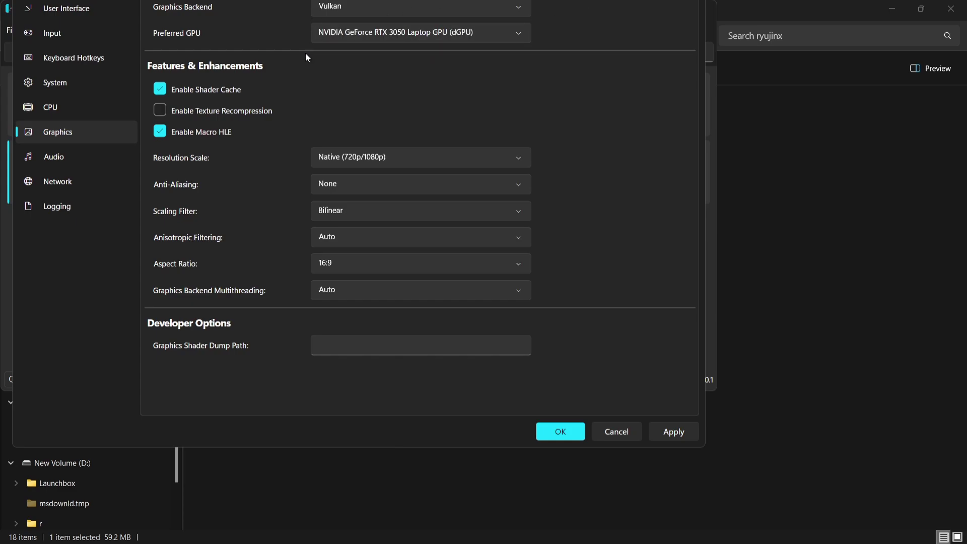
pyautogui.click(448, 33)
pyautogui.click(450, 35)
# Set the Resolution Scale to 2x (1440p/2160p) and Anti-Aliasing to FXAA.
pyautogui.moveTo(398, 160)
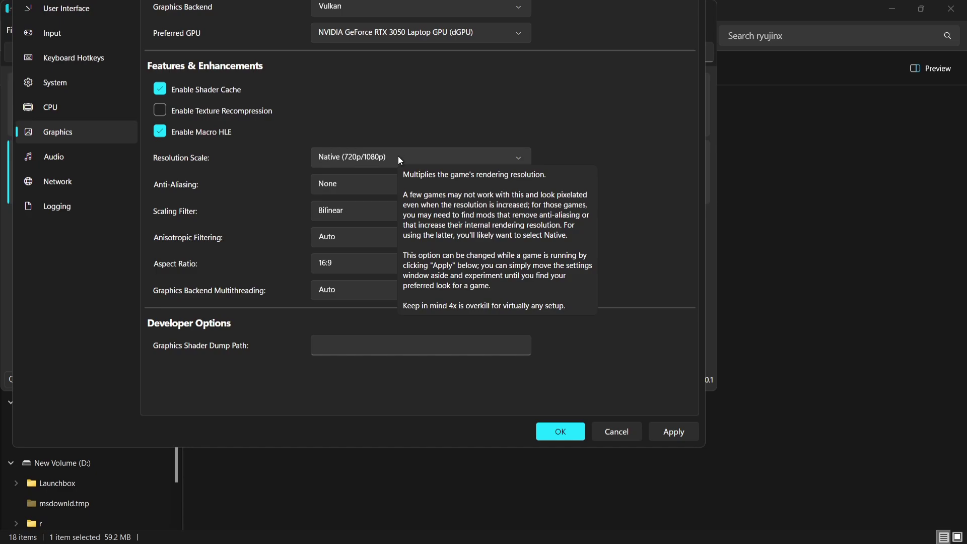
pyautogui.click(398, 159)
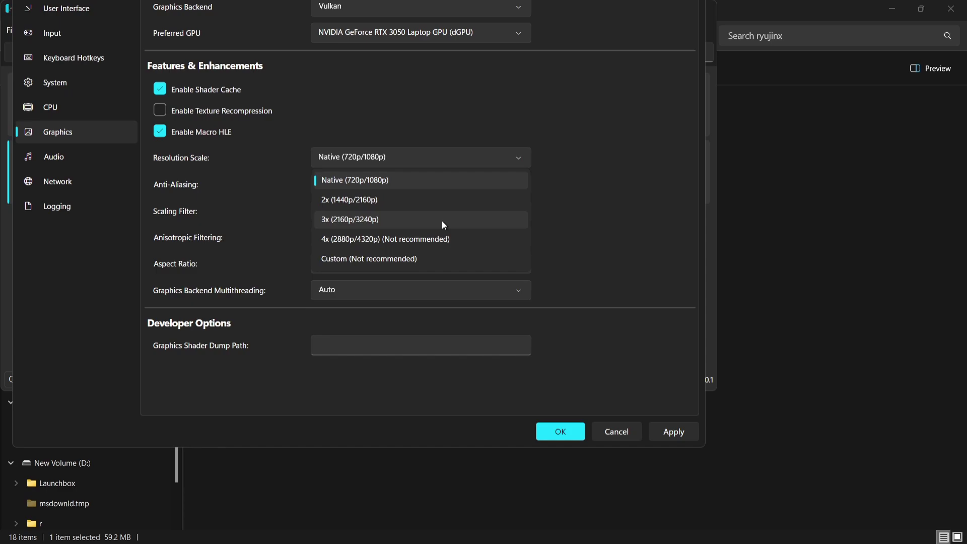
pyautogui.click(385, 201)
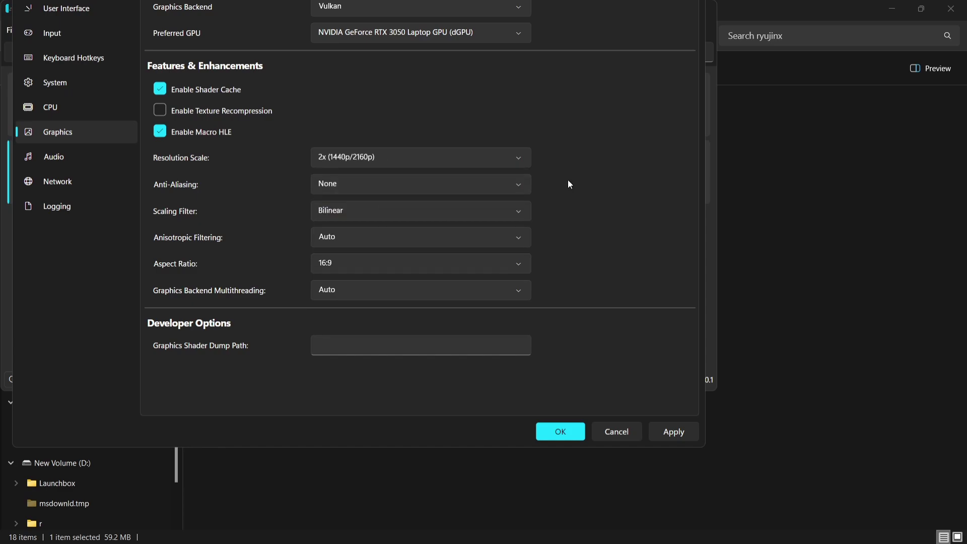
pyautogui.click(470, 188)
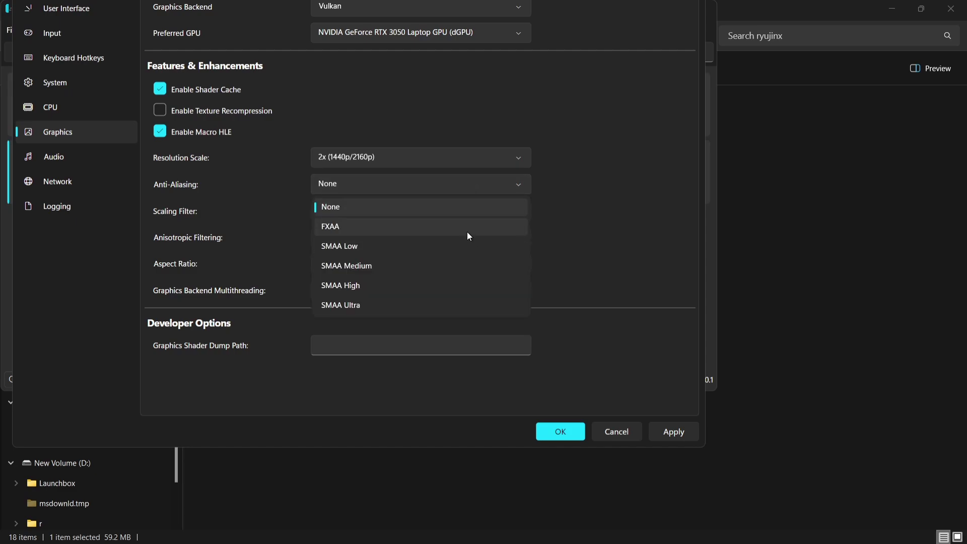
pyautogui.click(467, 232)
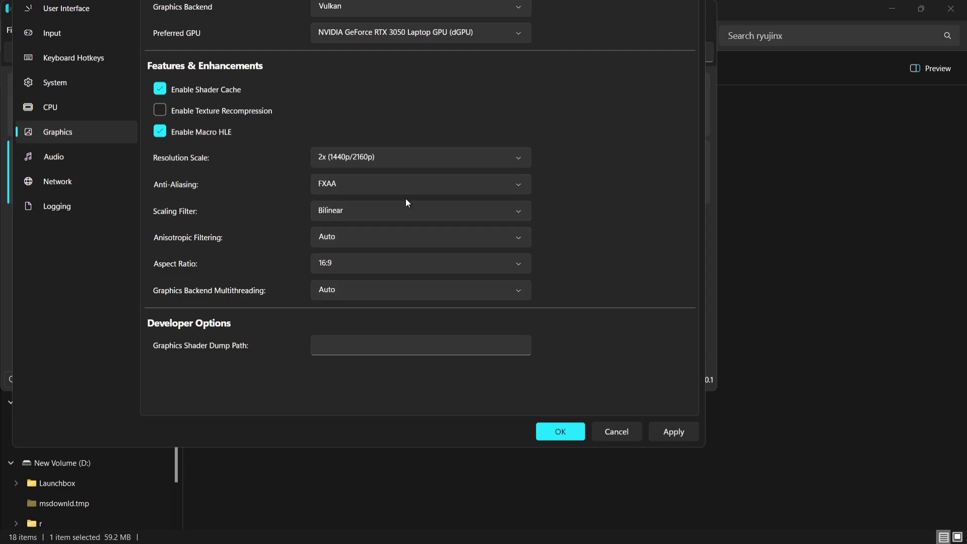
# Keep the Bilinear scaling filter and 16:9 aspect ratio, save the graphics settings and close Ryujinx.
pyautogui.click(412, 212)
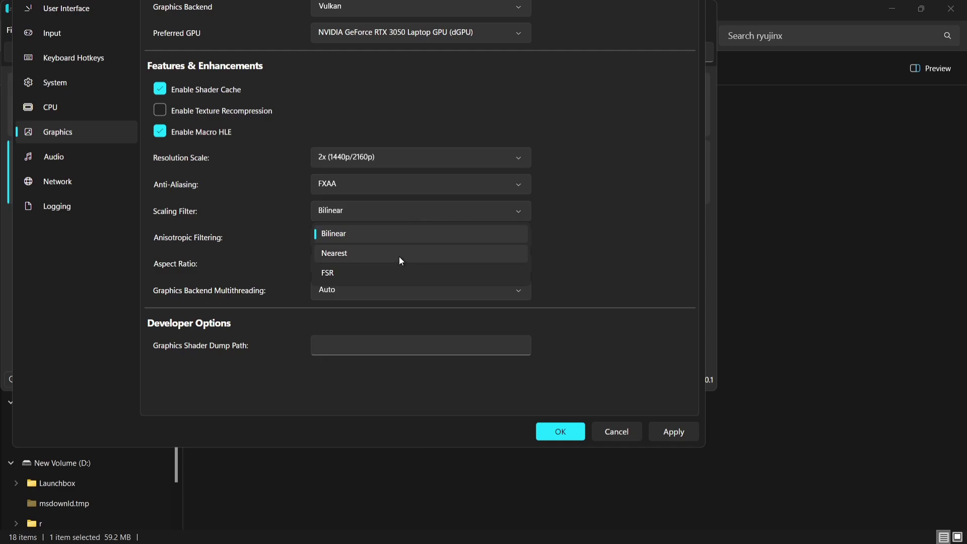
pyautogui.click(588, 239)
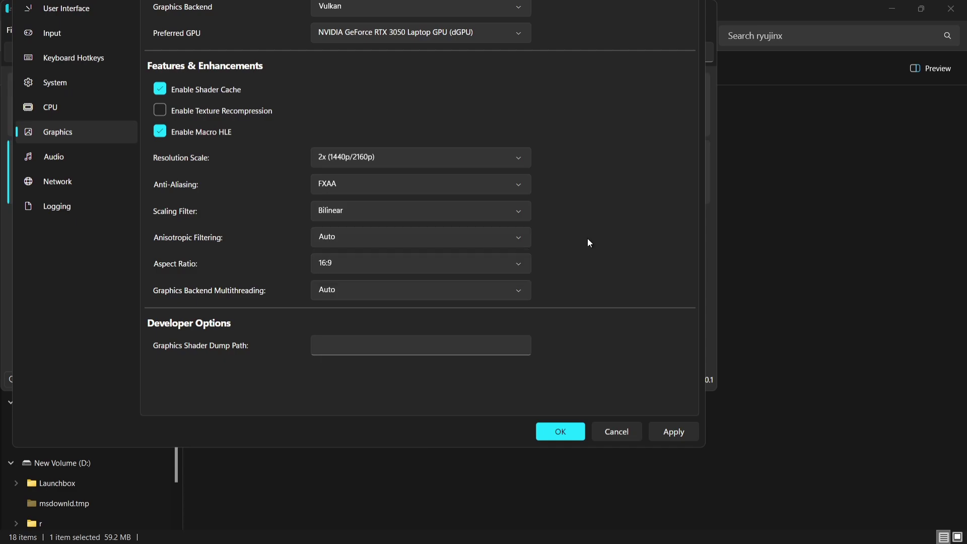
pyautogui.click(331, 271)
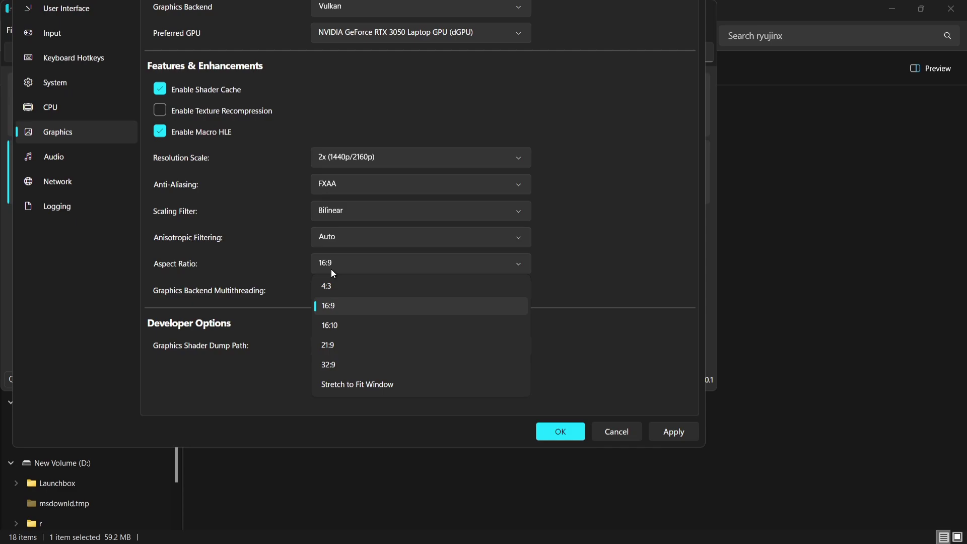
pyautogui.click(350, 309)
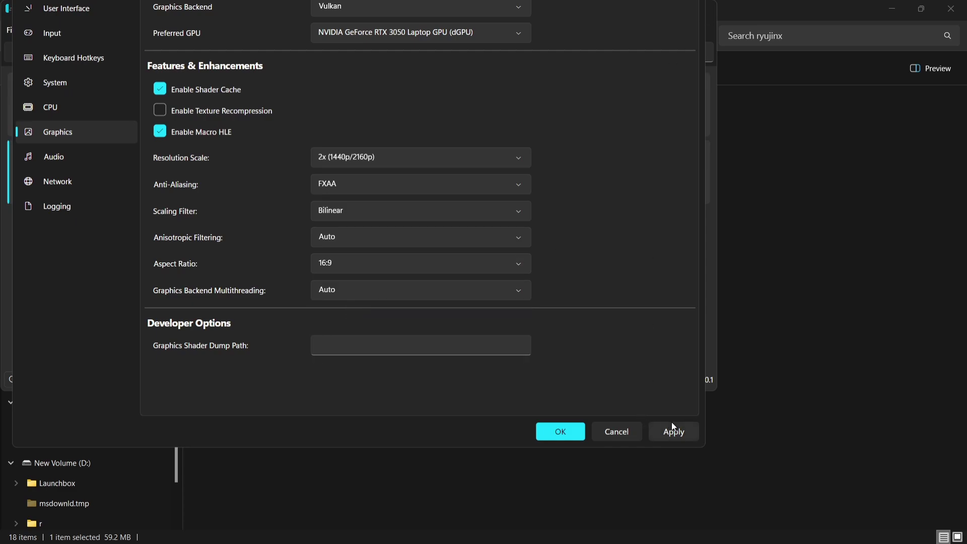
pyautogui.click(572, 431)
pyautogui.click(701, 10)
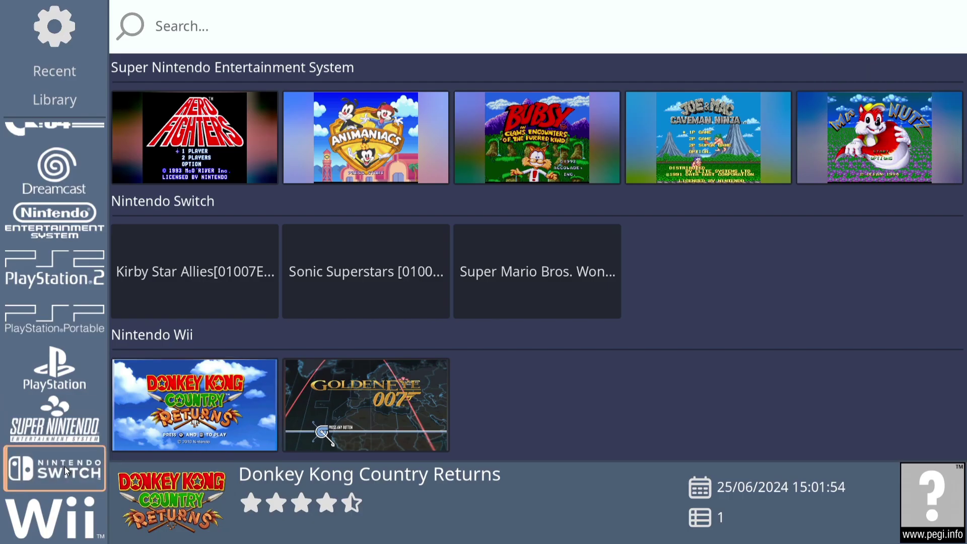
# Switch to RetroHub, highlight Super Mario Bros. Wonder, and view the Nintendo Switch entry in the Systems settings.
pyautogui.click(253, 253)
pyautogui.click(554, 277)
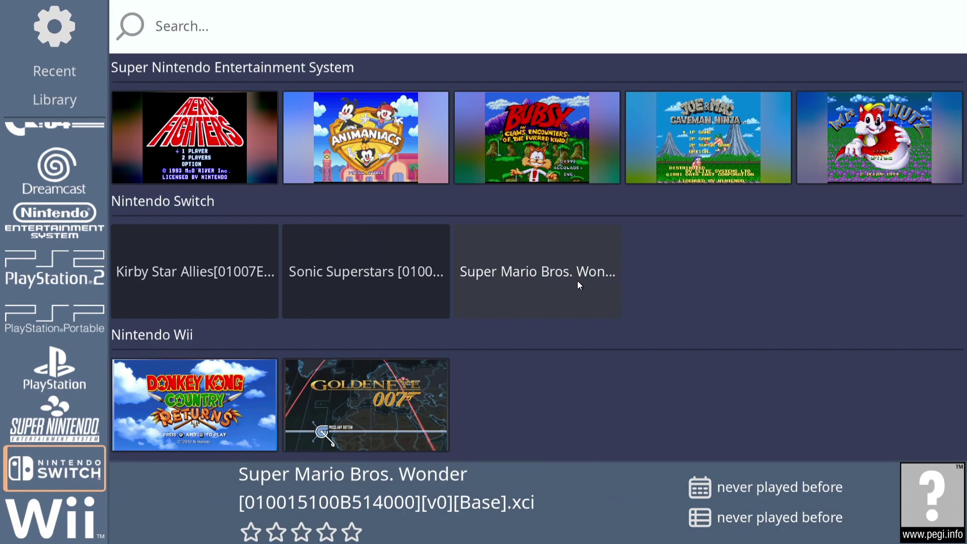
pyautogui.press('Escape')
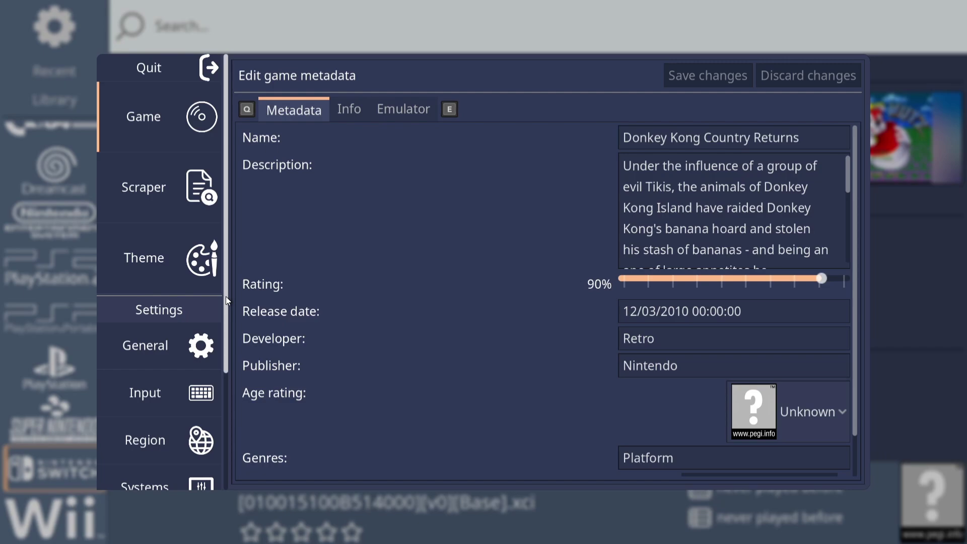
pyautogui.moveTo(226, 296); pyautogui.dragTo(235, 377)
pyautogui.click(162, 371)
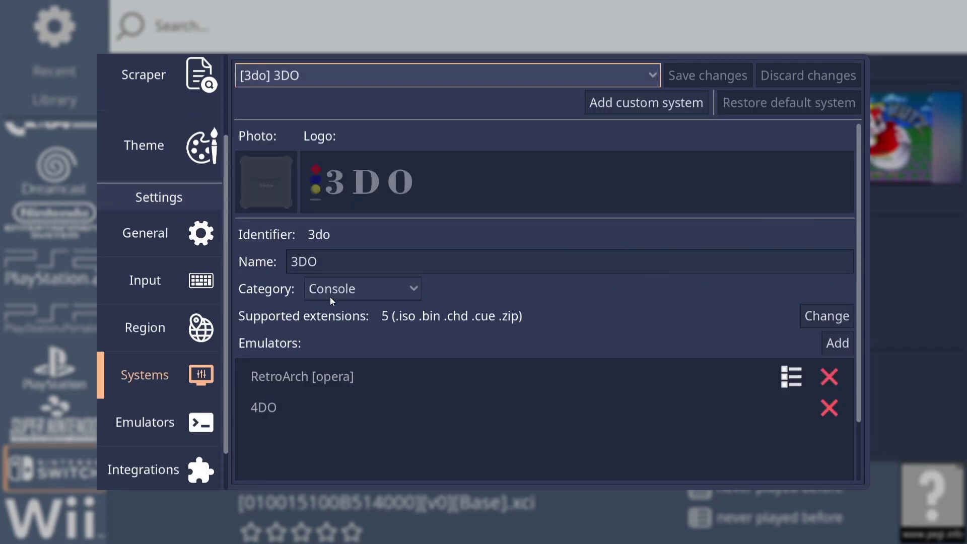
pyautogui.click(612, 76)
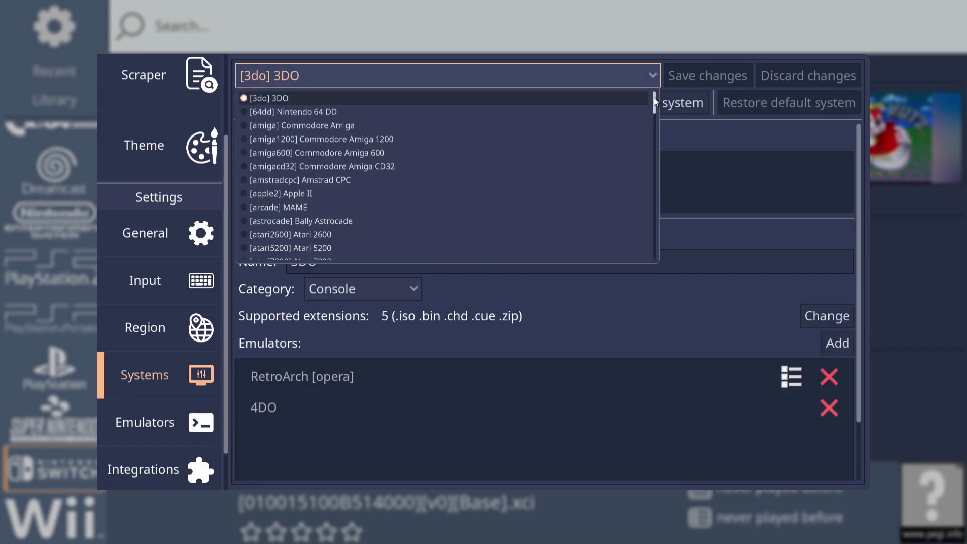
pyautogui.moveTo(653, 97); pyautogui.dragTo(658, 207)
pyautogui.scroll(-2, 311, 187)
pyautogui.click(316, 195)
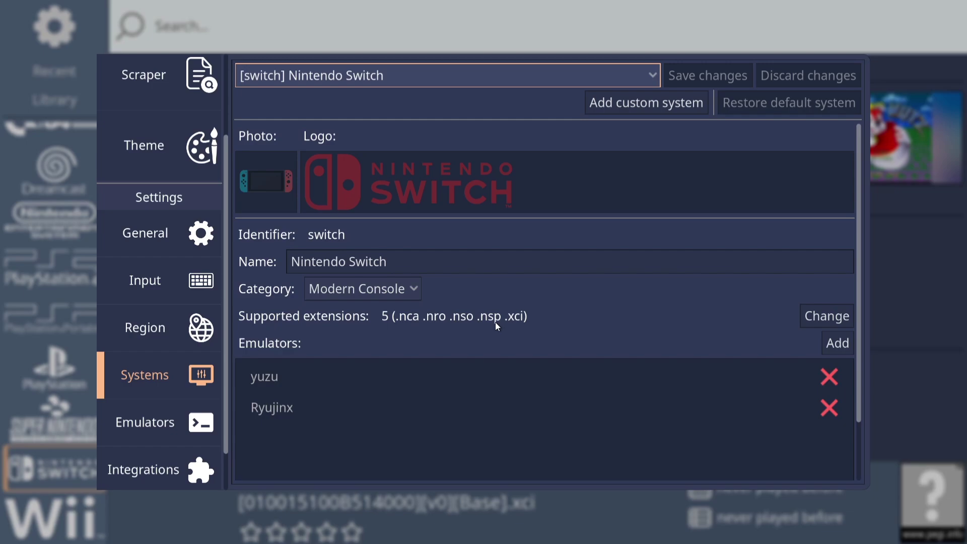
# Go to the Emulators settings and select the [ryujinx] Ryujinx entry.
pyautogui.click(149, 415)
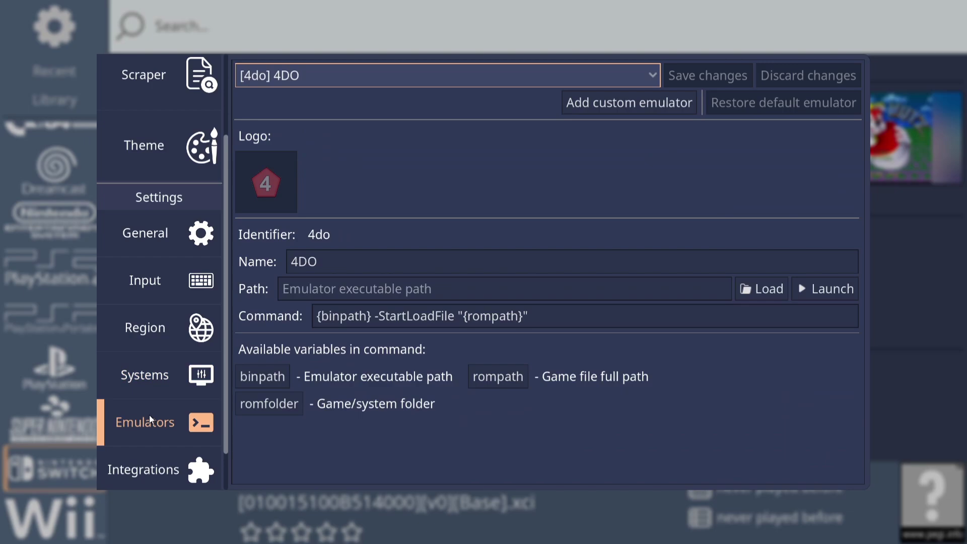
pyautogui.click(652, 75)
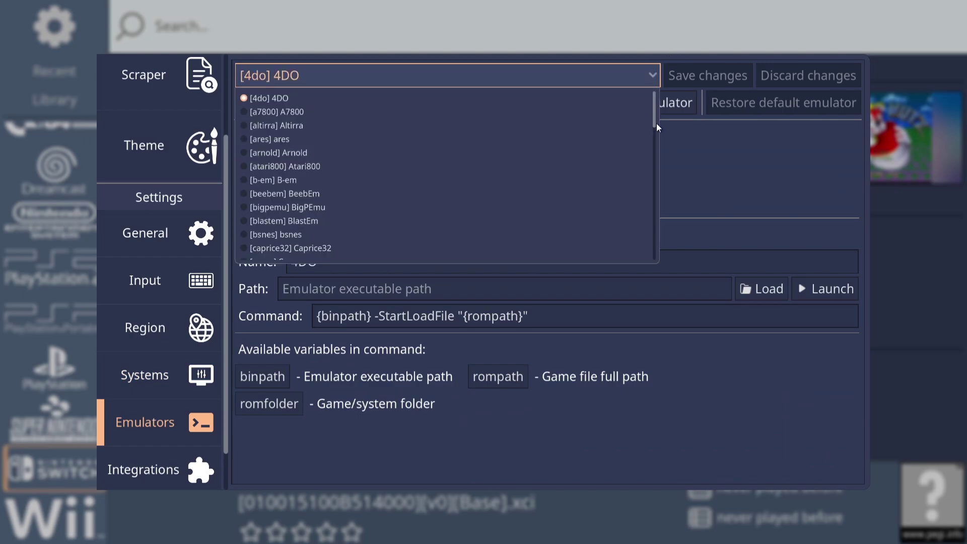
pyautogui.moveTo(654, 114); pyautogui.dragTo(652, 216)
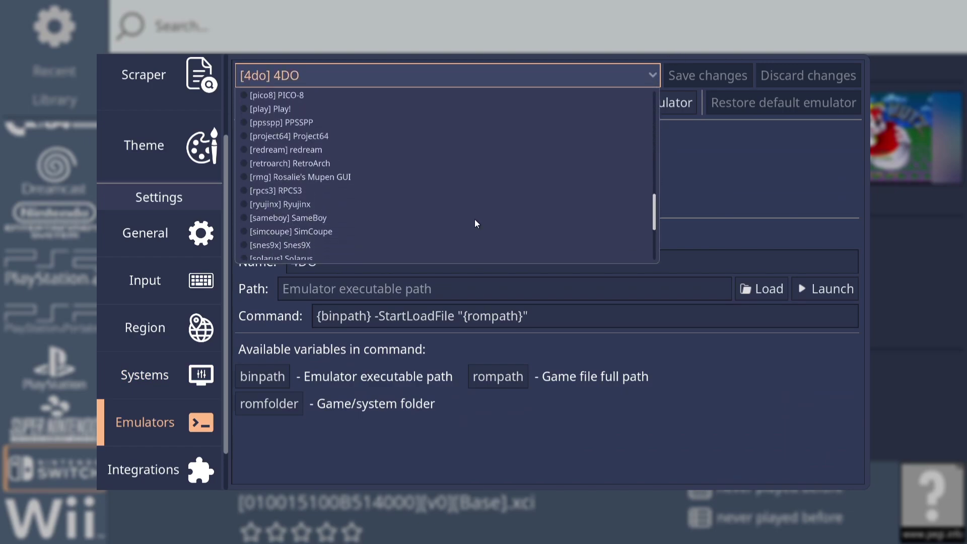
pyautogui.click(334, 201)
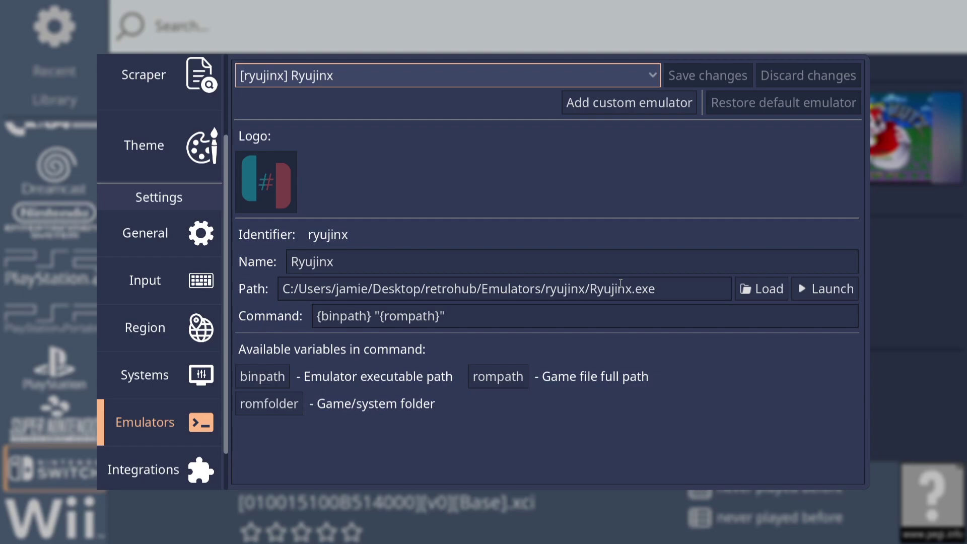
# Load Ryujinx.exe from the Desktop's retrohub/Emulators/ryujinx folder as the Ryujinx emulator path and save the changes.
pyautogui.click(770, 290)
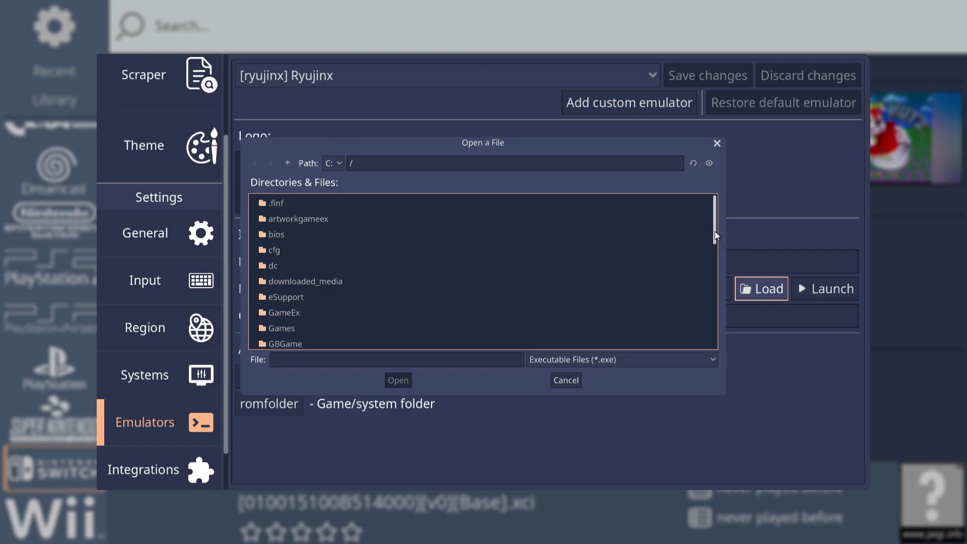
pyautogui.moveTo(714, 231); pyautogui.dragTo(716, 342)
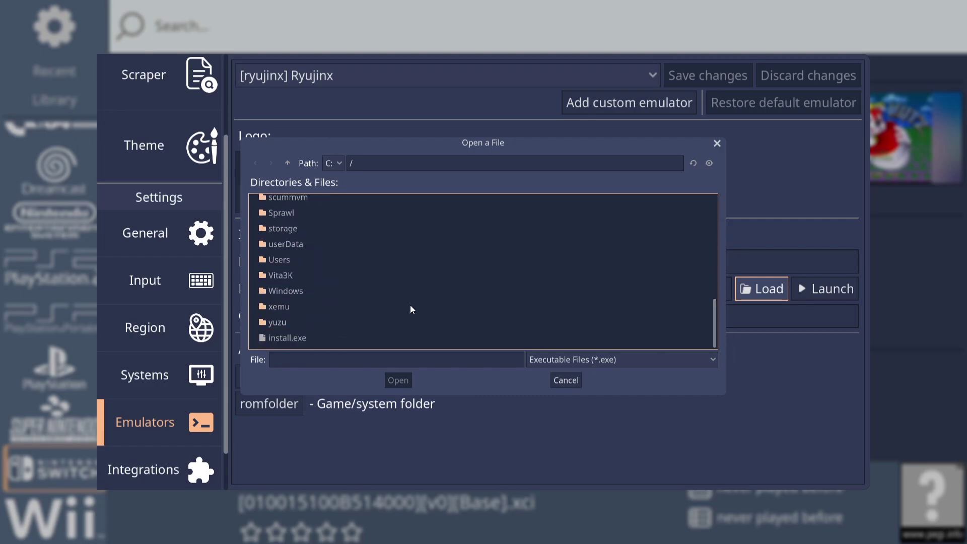
pyautogui.doubleClick(295, 258)
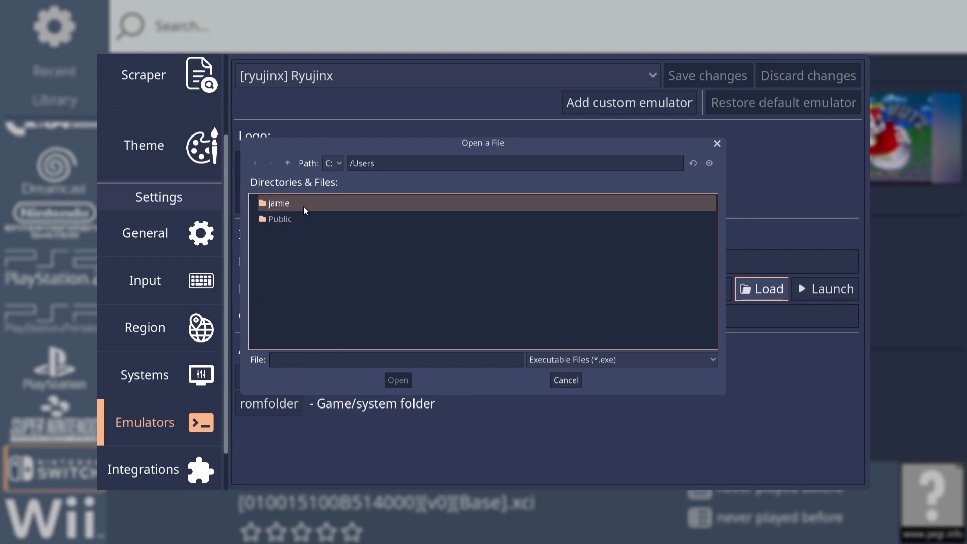
pyautogui.doubleClick(303, 206)
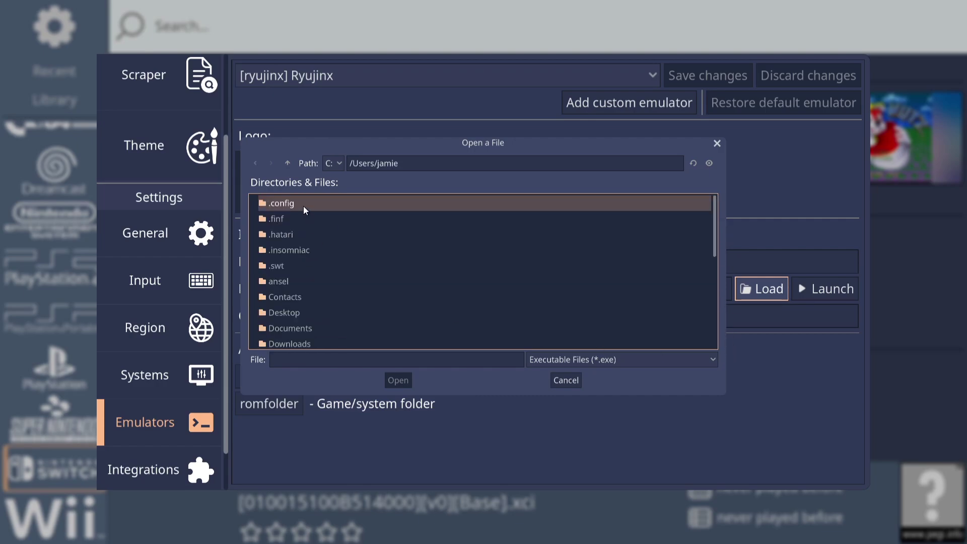
pyautogui.doubleClick(287, 313)
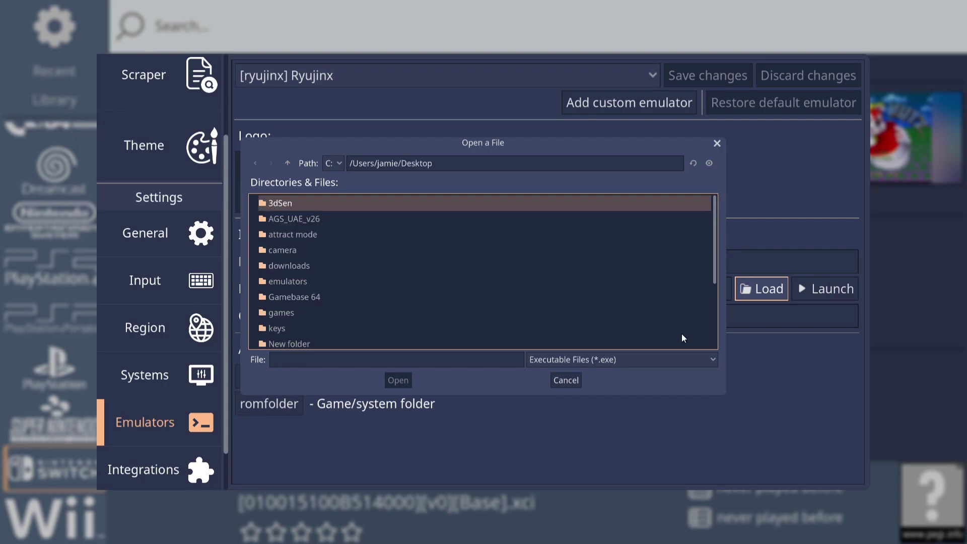
pyautogui.moveTo(715, 246); pyautogui.dragTo(715, 340)
pyautogui.doubleClick(321, 322)
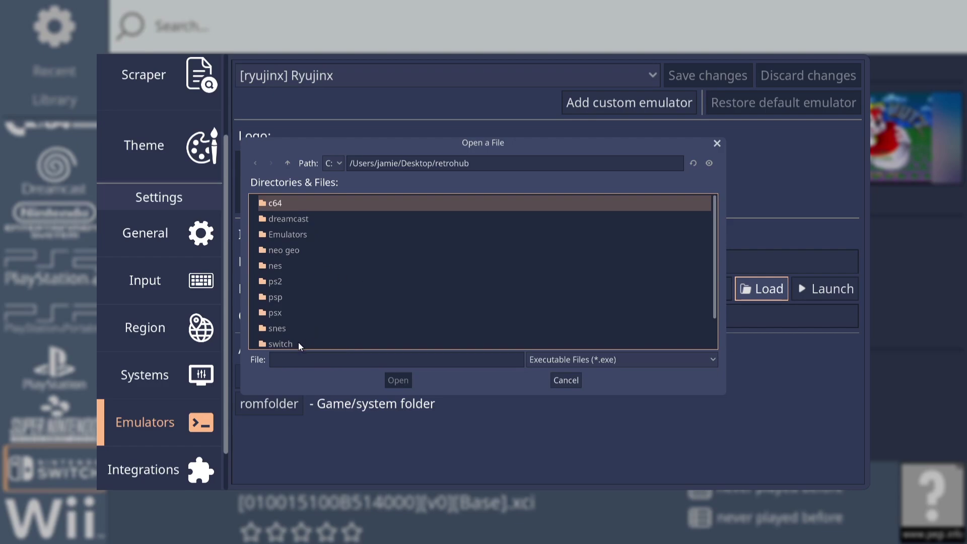
pyautogui.doubleClick(303, 233)
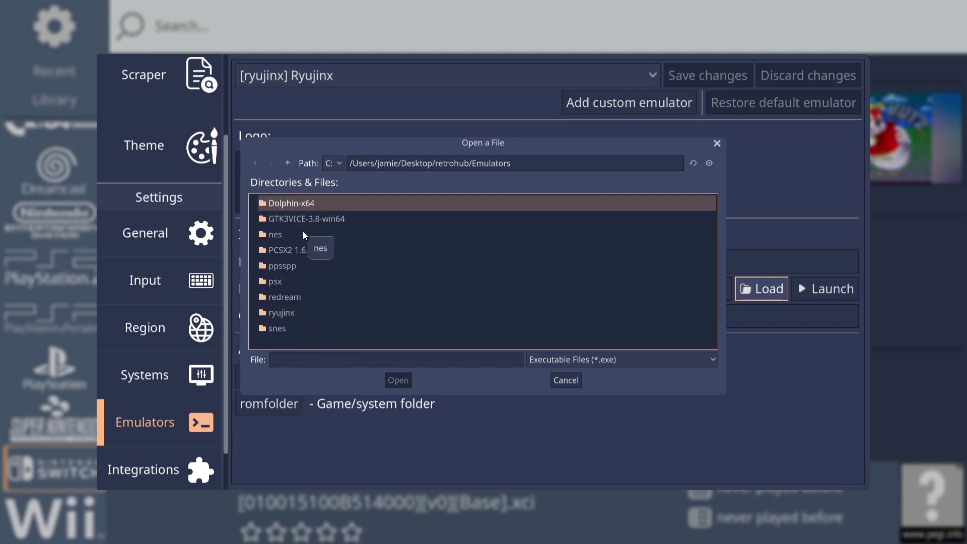
pyautogui.doubleClick(291, 312)
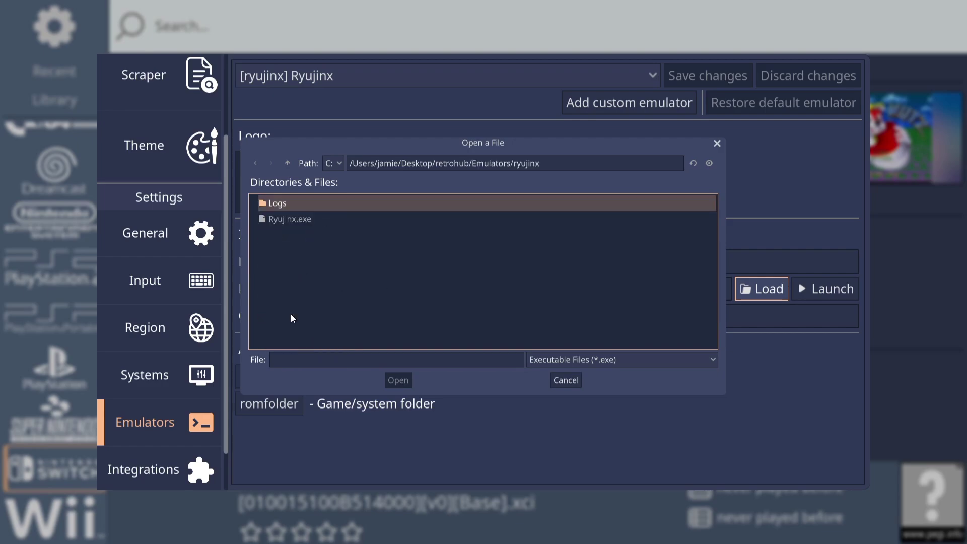
pyautogui.doubleClick(302, 220)
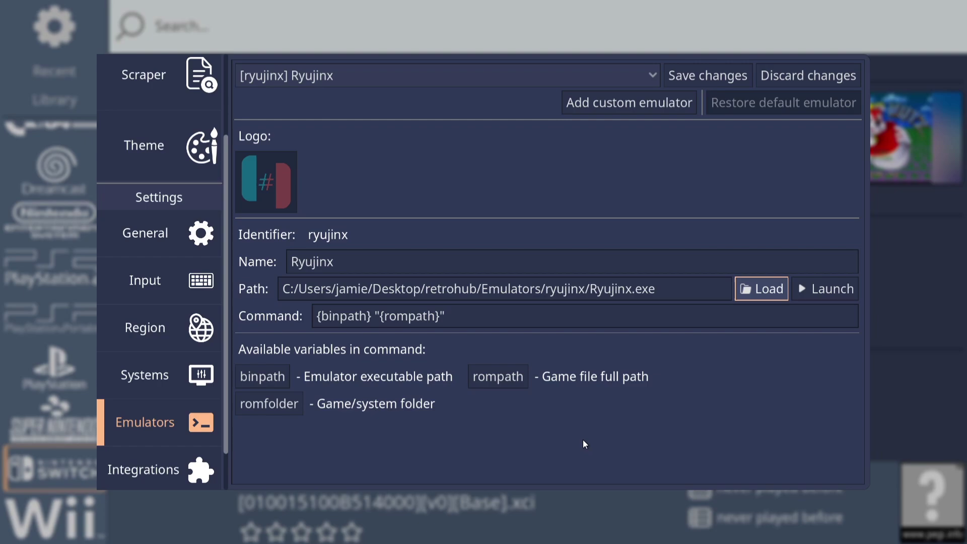
pyautogui.click(707, 74)
# Start scraping the games without metadata with ScreenScraper, keeping all the selected media types.
pyautogui.click(163, 76)
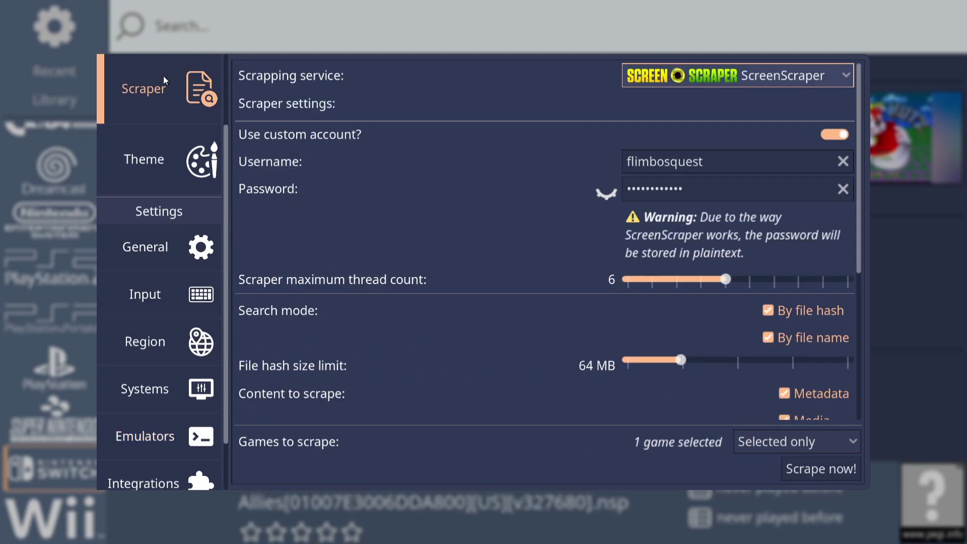
pyautogui.moveTo(859, 246); pyautogui.dragTo(860, 422)
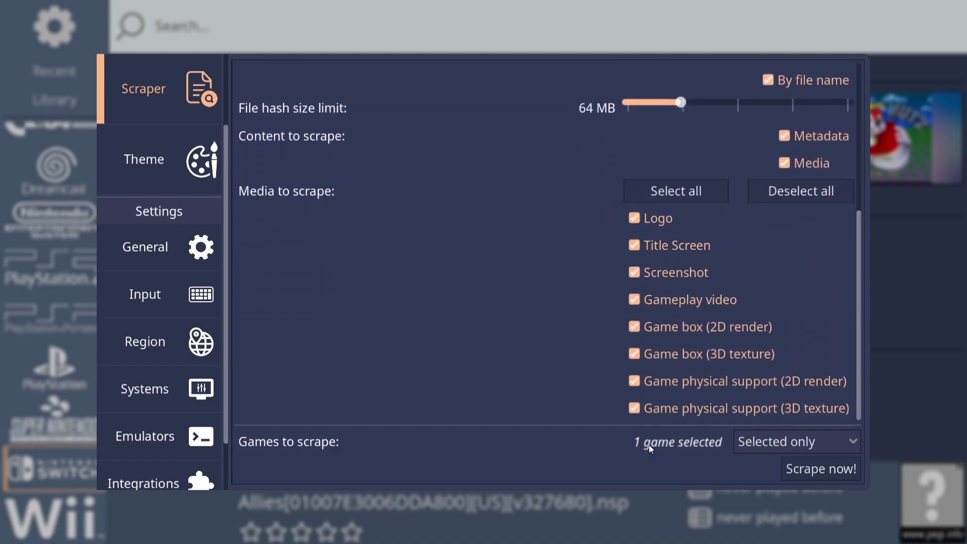
pyautogui.click(761, 446)
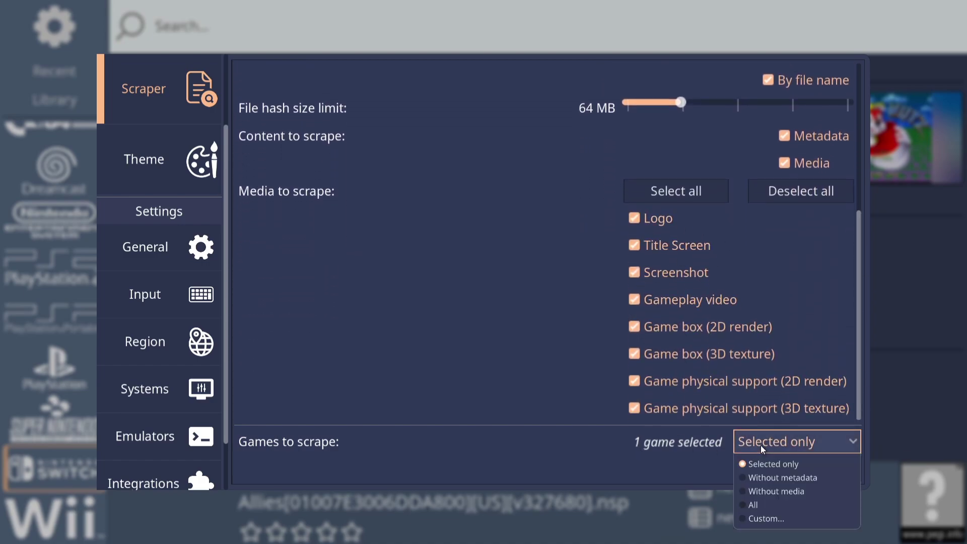
pyautogui.click(774, 478)
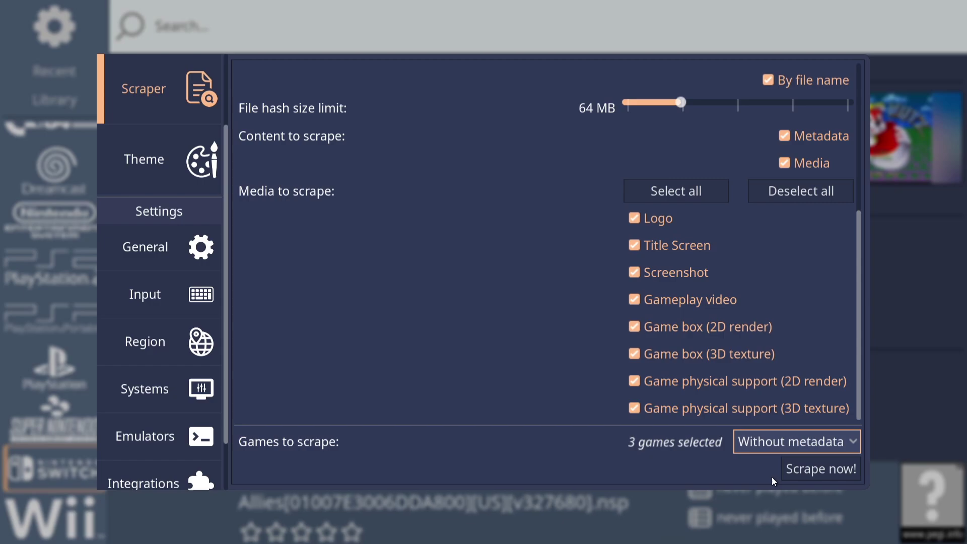
pyautogui.click(818, 469)
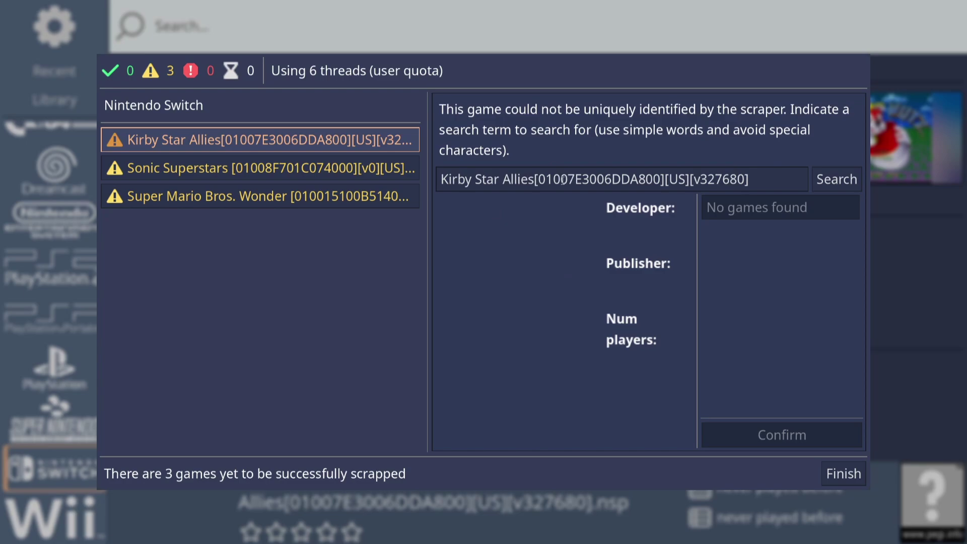
# Shorten the first unidentified game's search term to "Kirby Star Allies", search for it and confirm the matching entry.
pyautogui.click(778, 178)
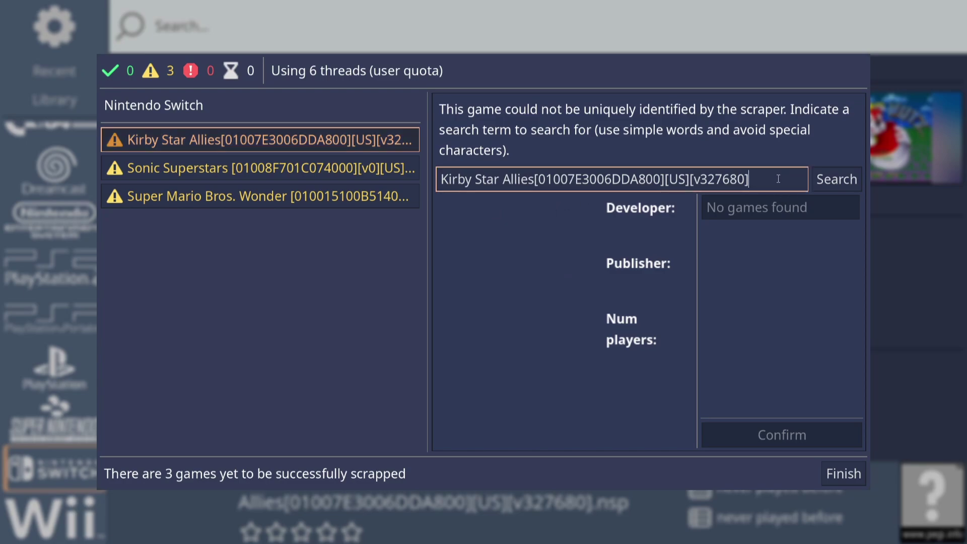
pyautogui.press('BackSpace')
pyautogui.press('BackSpace')
pyautogui.press('BackSpace')
pyautogui.press('BackSpace')
pyautogui.press('BackSpace')
pyautogui.press('BackSpace')
pyautogui.press('BackSpace')
pyautogui.press('BackSpace')
pyautogui.press('BackSpace')
pyautogui.press('BackSpace')
pyautogui.press('BackSpace')
pyautogui.press('BackSpace')
pyautogui.press('BackSpace')
pyautogui.press('BackSpace')
pyautogui.press('BackSpace')
pyautogui.press('BackSpace')
pyautogui.press('BackSpace')
pyautogui.press('BackSpace')
pyautogui.press('BackSpace')
pyautogui.press('BackSpace')
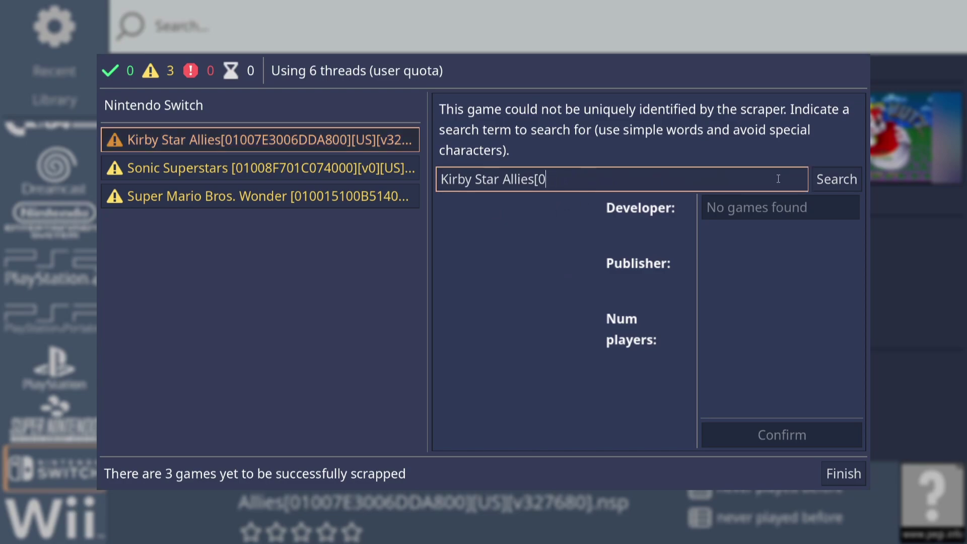
pyautogui.click(842, 172)
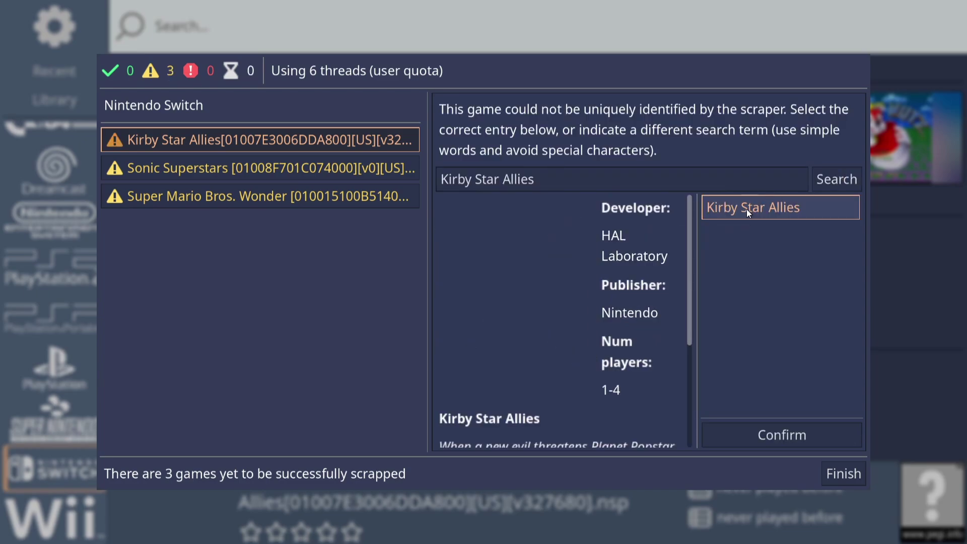
pyautogui.click(780, 433)
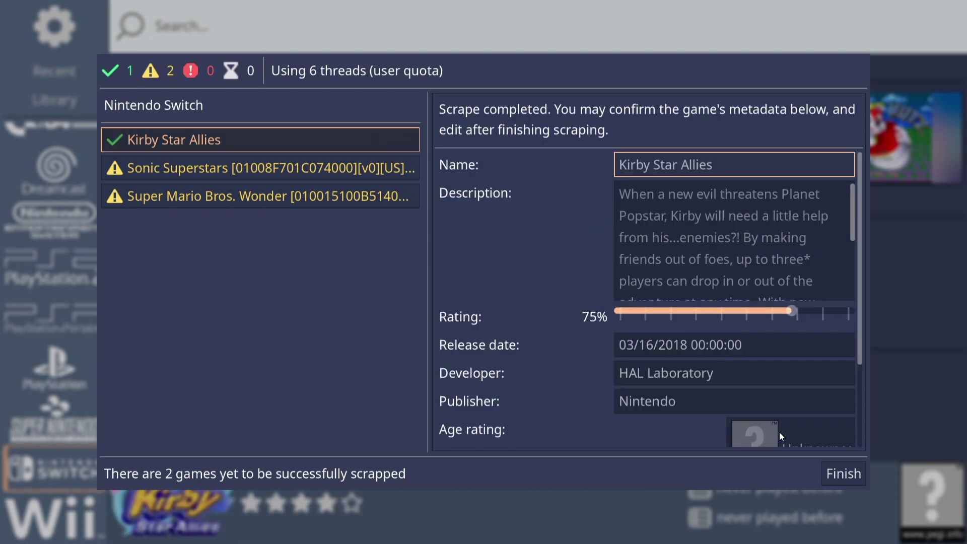
# Select the unidentified Sonic Superstars game, reduce its search term to "Sonic Superstars", search and confirm the match.
pyautogui.click(287, 166)
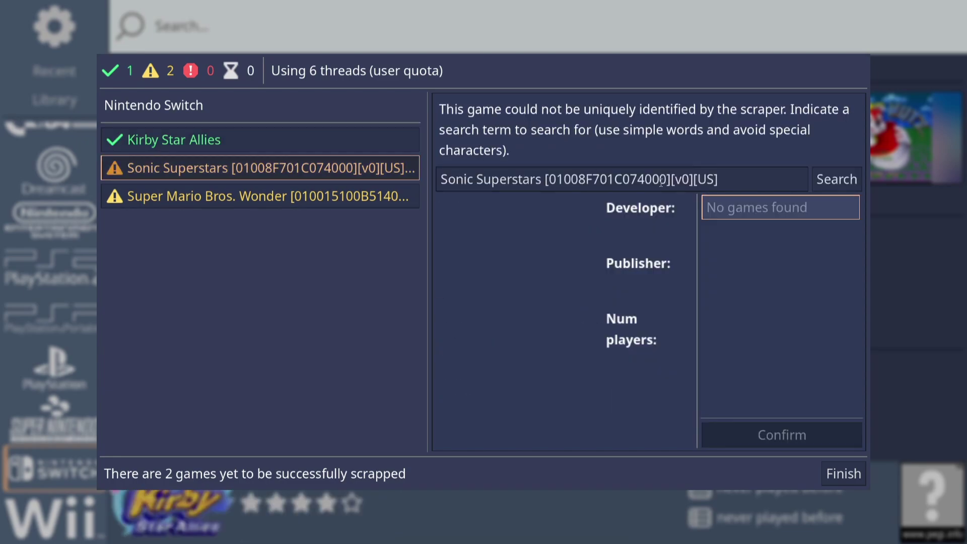
pyautogui.click(680, 180)
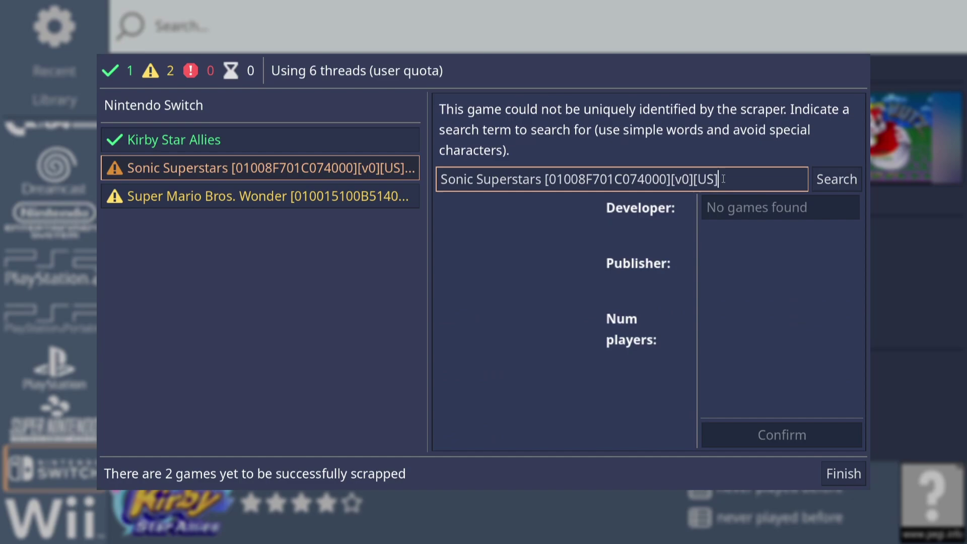
pyautogui.moveTo(725, 179); pyautogui.dragTo(545, 182)
pyautogui.press('BackSpace')
pyautogui.press('BackSpace')
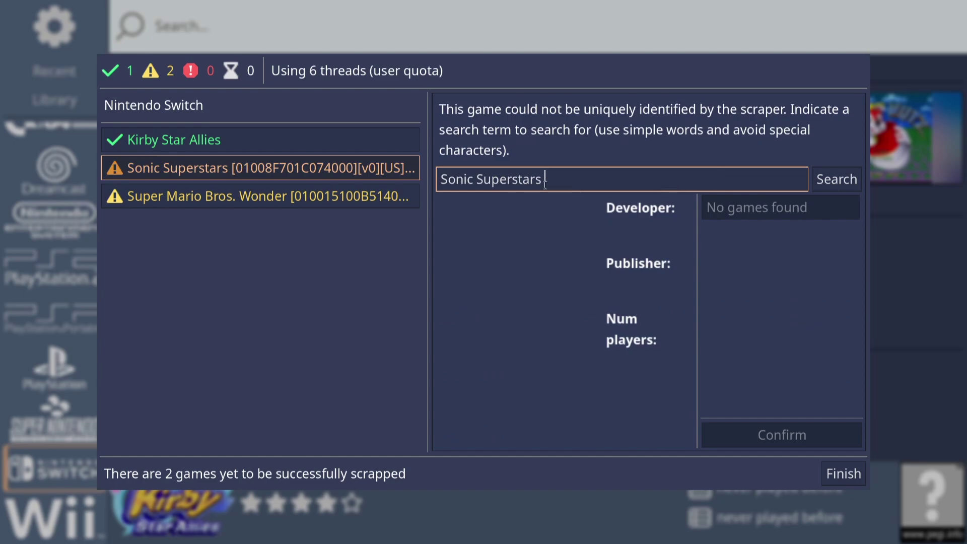
pyautogui.click(828, 175)
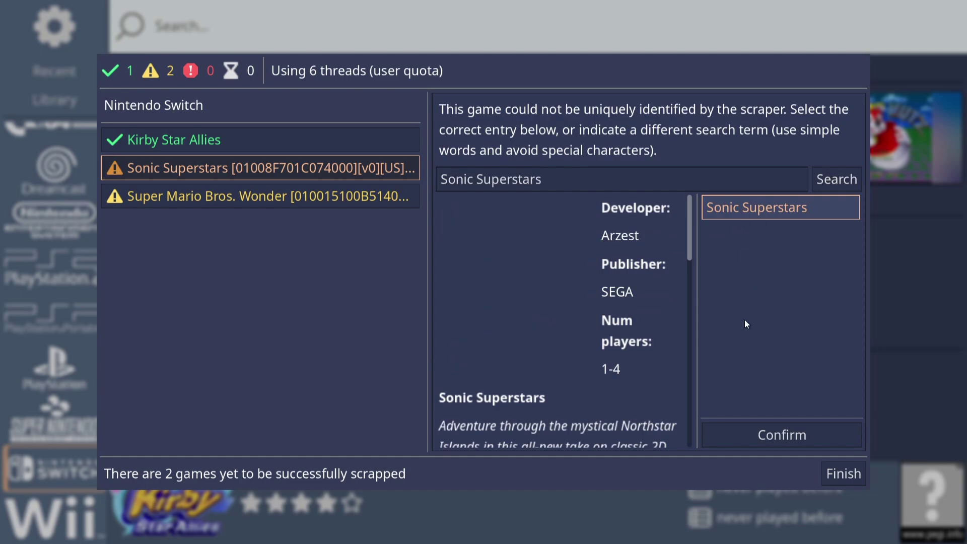
pyautogui.click(785, 437)
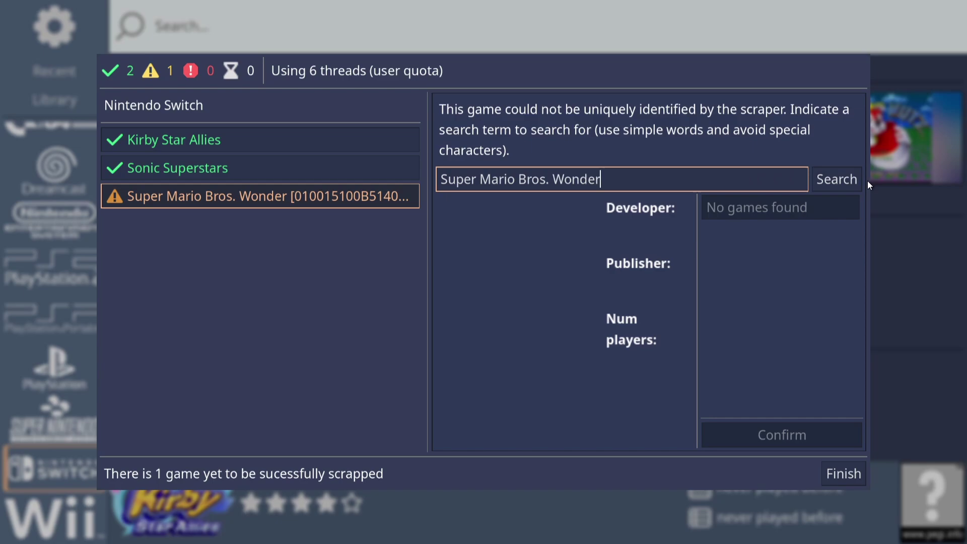
# Search the scraper for "Super Mario Bros. Wonder", confirm the matching entry and finish the scraping session.
pyautogui.click(858, 178)
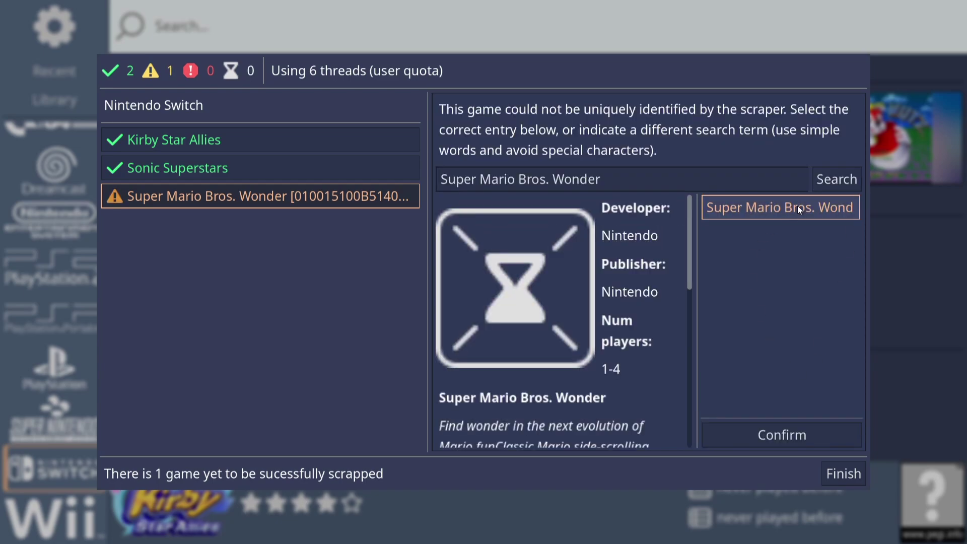
pyautogui.click(797, 436)
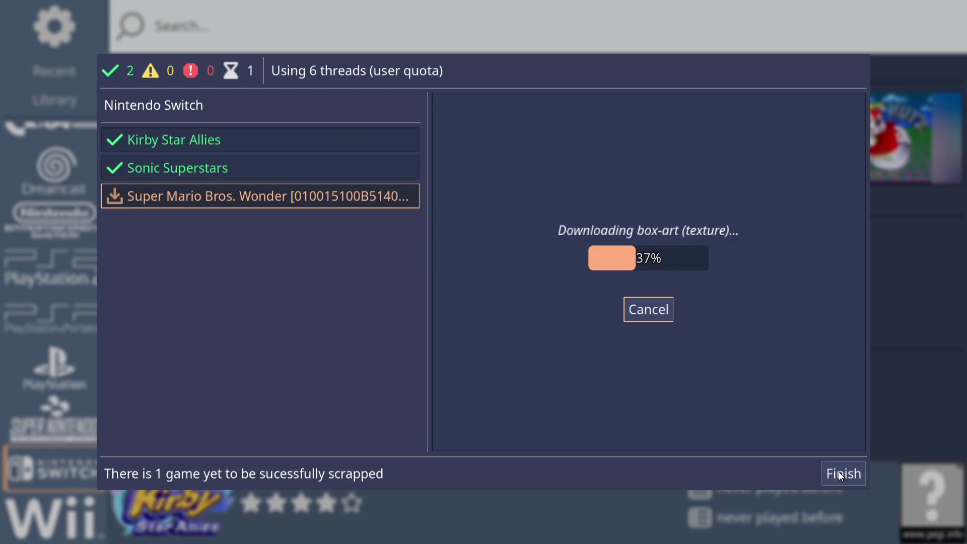
pyautogui.click(839, 475)
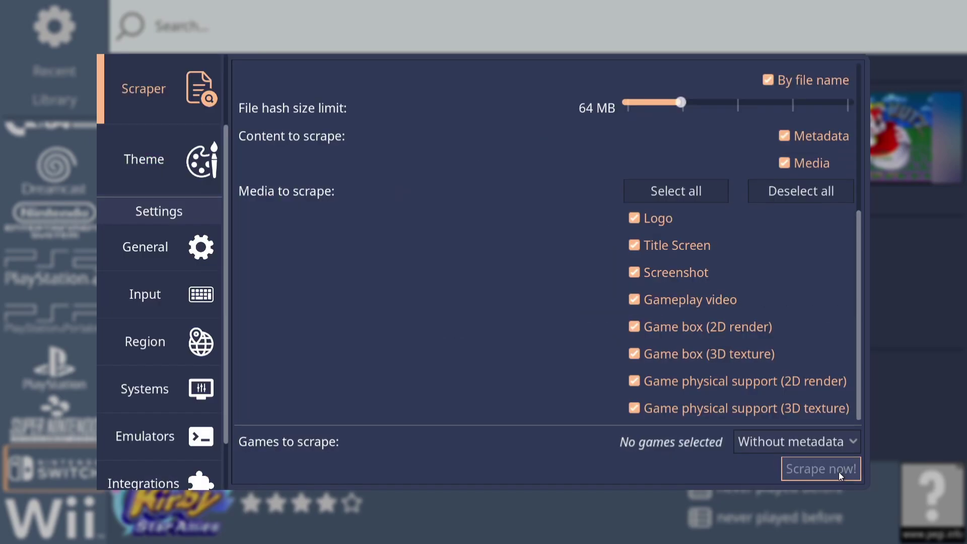
# Return to the game library, open Super Mario Bros. Wonder from the Nintendo Switch games and launch it.
pyautogui.press('Escape')
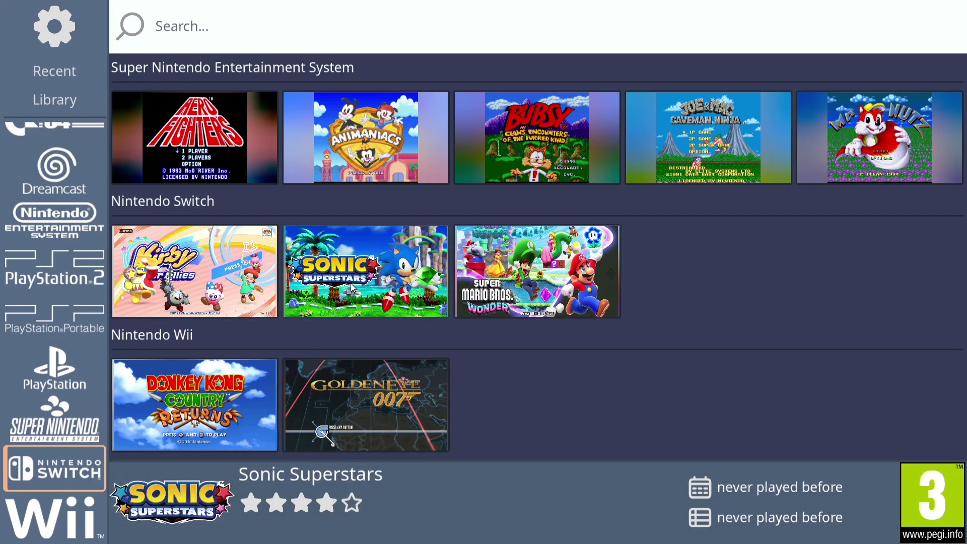
pyautogui.click(517, 295)
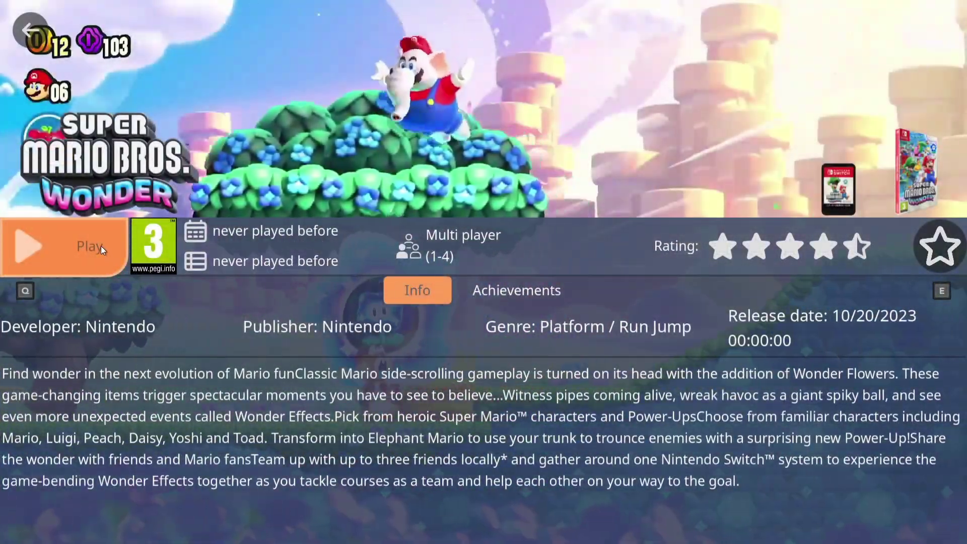
pyautogui.click(98, 247)
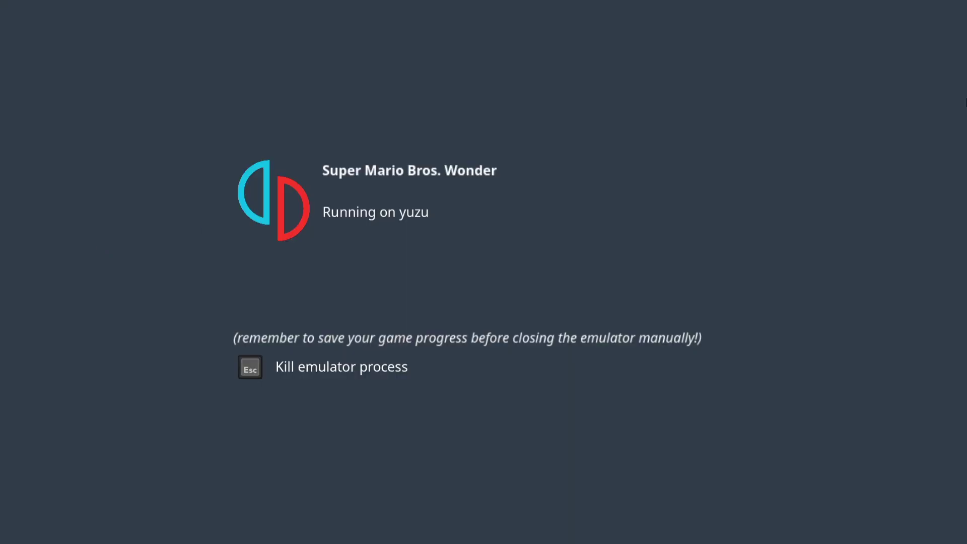